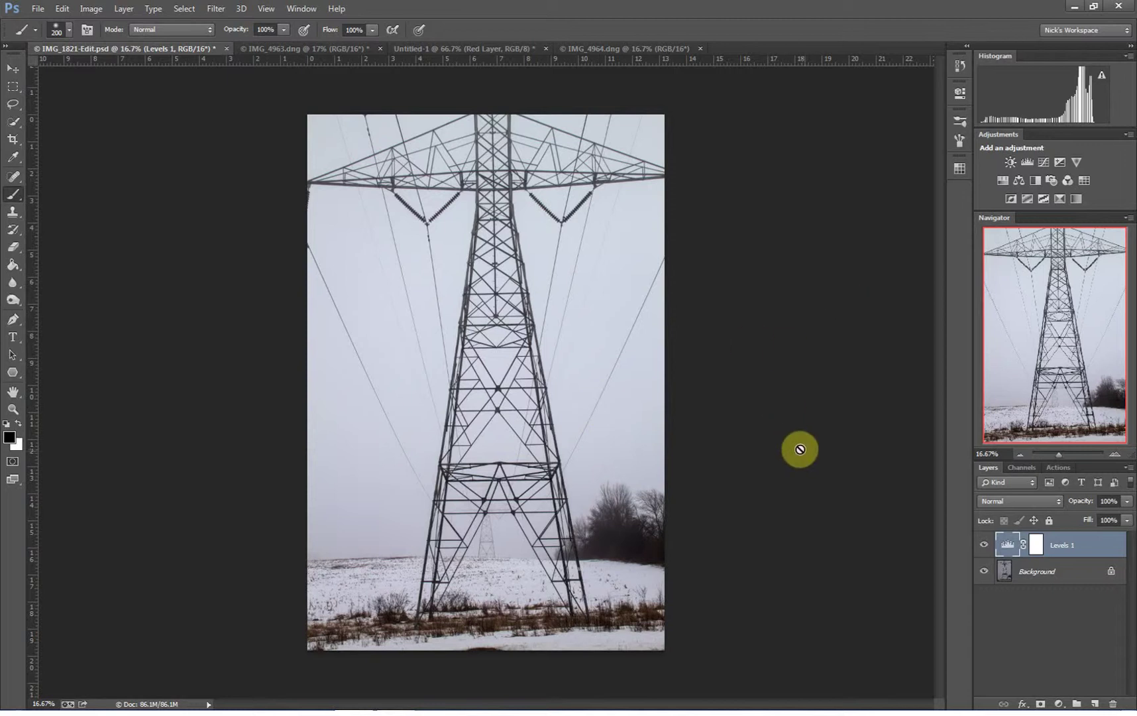
# Step: Toggle the Levels 1 layer's visibility off and on twice to compare the tower photo before and after
pyautogui.click(985, 544)
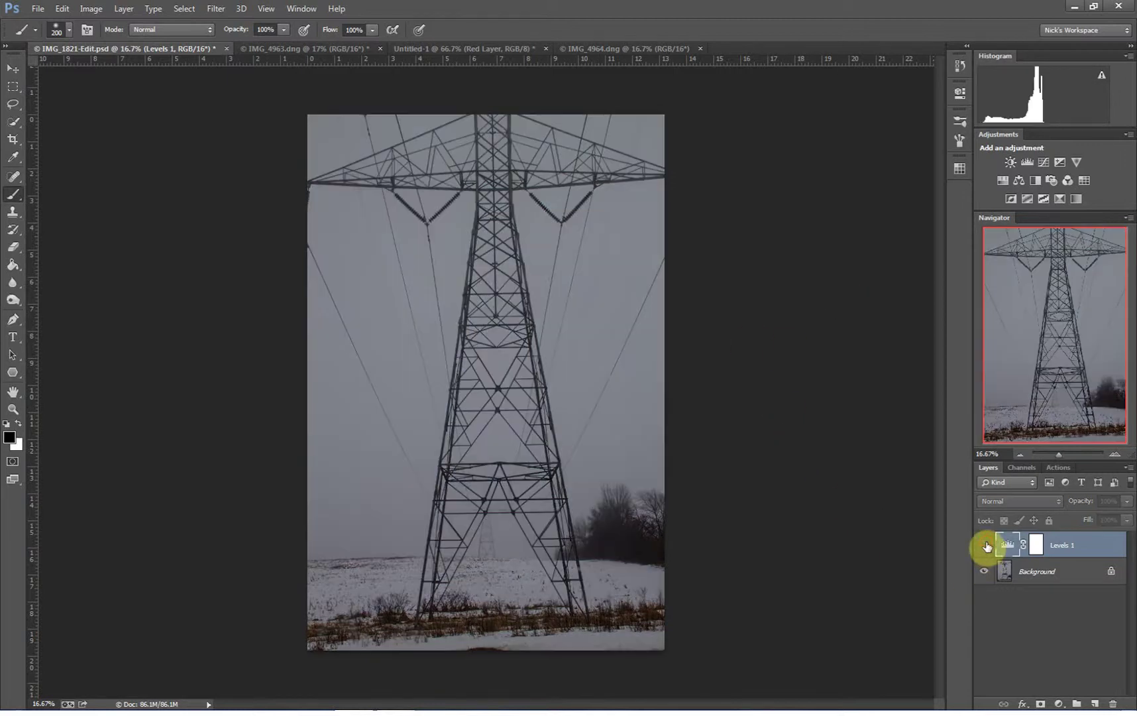
pyautogui.click(986, 544)
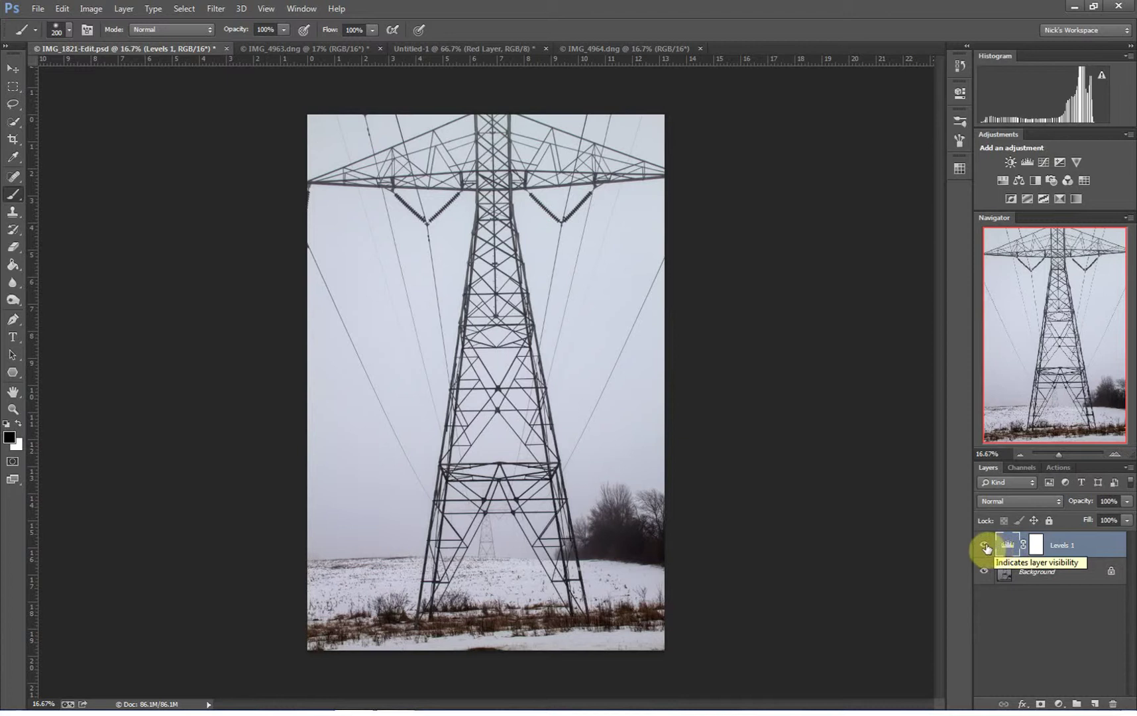
pyautogui.click(986, 546)
pyautogui.click(986, 546)
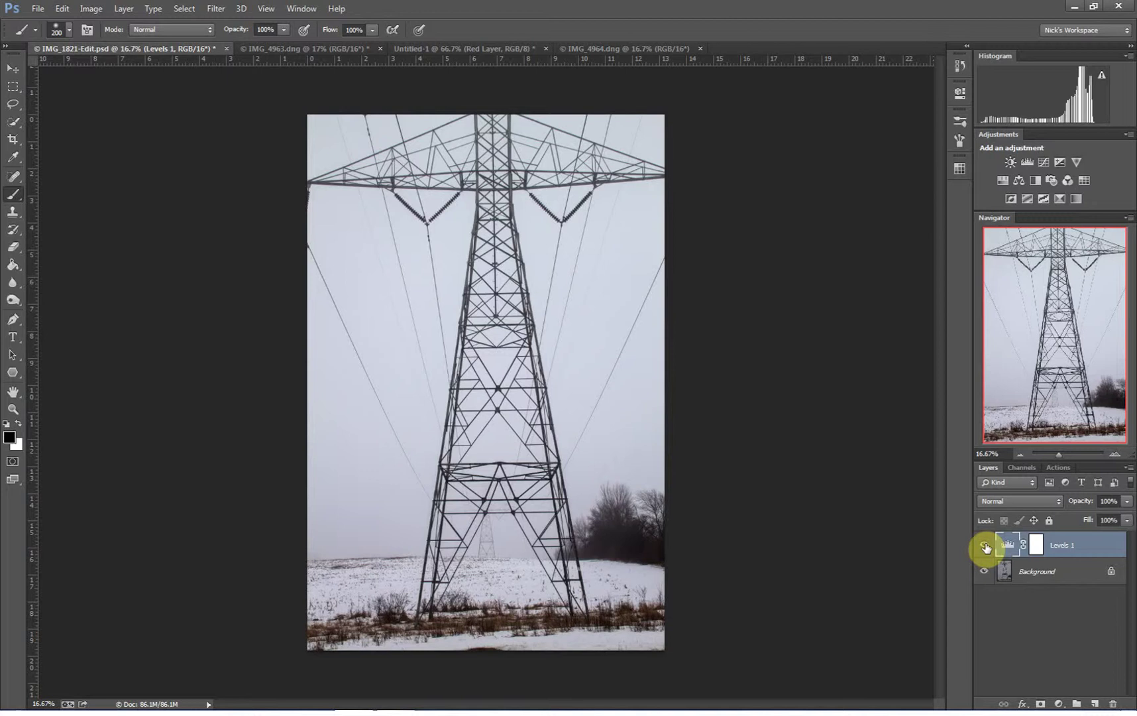
# Step: In IMG_4963.dng, add a Levels adjustment layer with the black input at 9 and midtones at 0.71
pyautogui.click(296, 48)
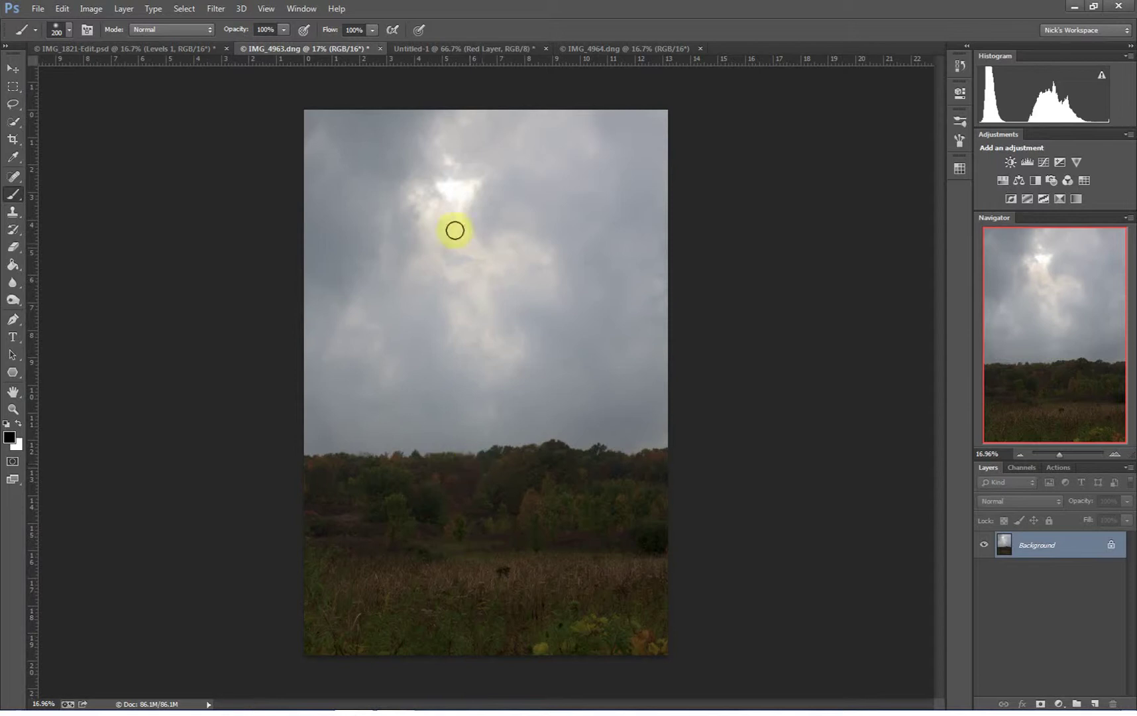
pyautogui.click(1059, 704)
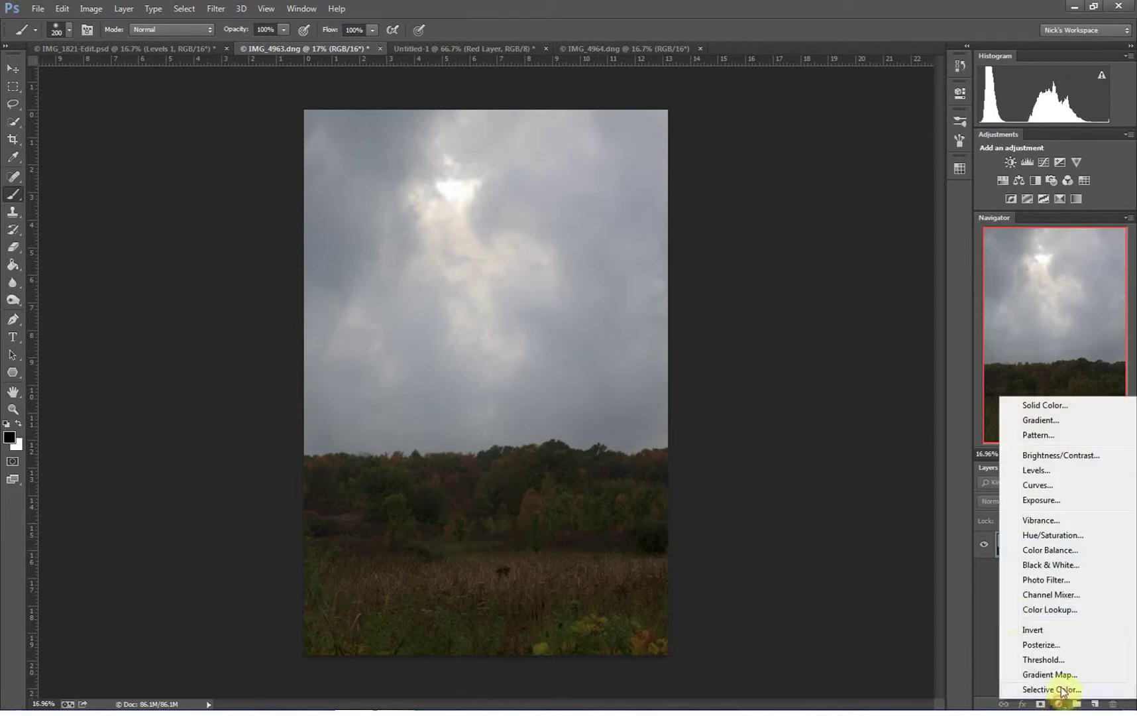
pyautogui.click(1043, 472)
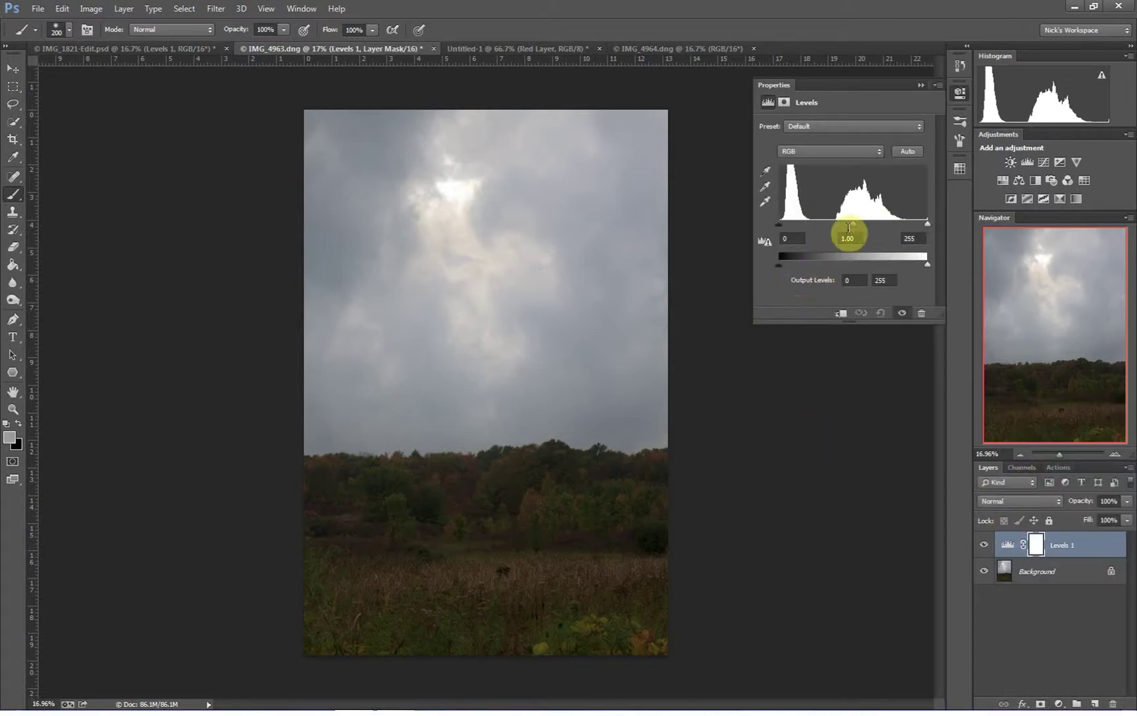
pyautogui.moveTo(853, 227); pyautogui.dragTo(871, 229)
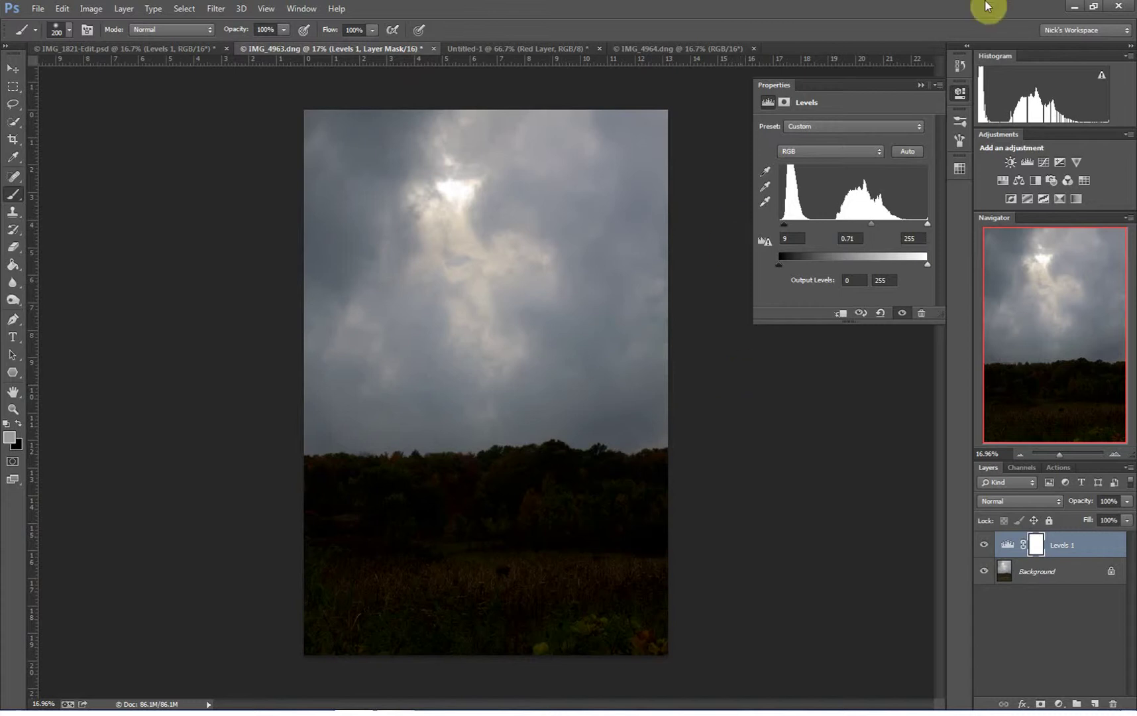
pyautogui.click(919, 85)
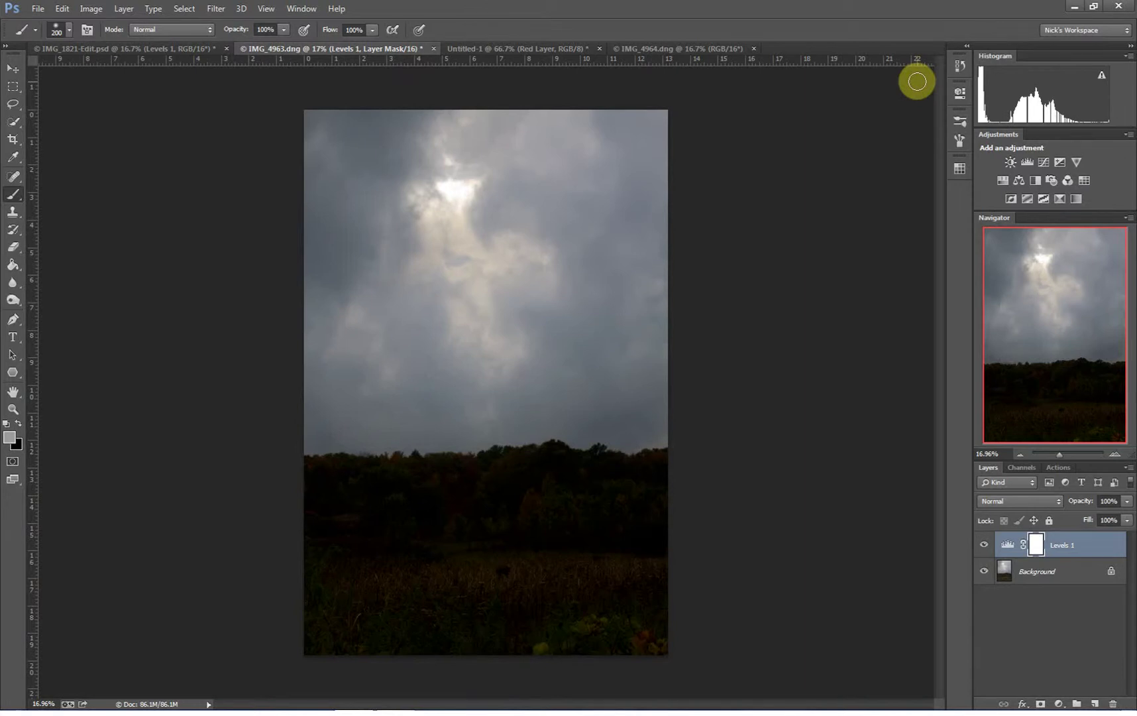
# Step: In the Untitled-1 document, toggle the Red Layer's visibility to examine the Green Layer beneath it, leaving the Red Layer shown
pyautogui.click(535, 47)
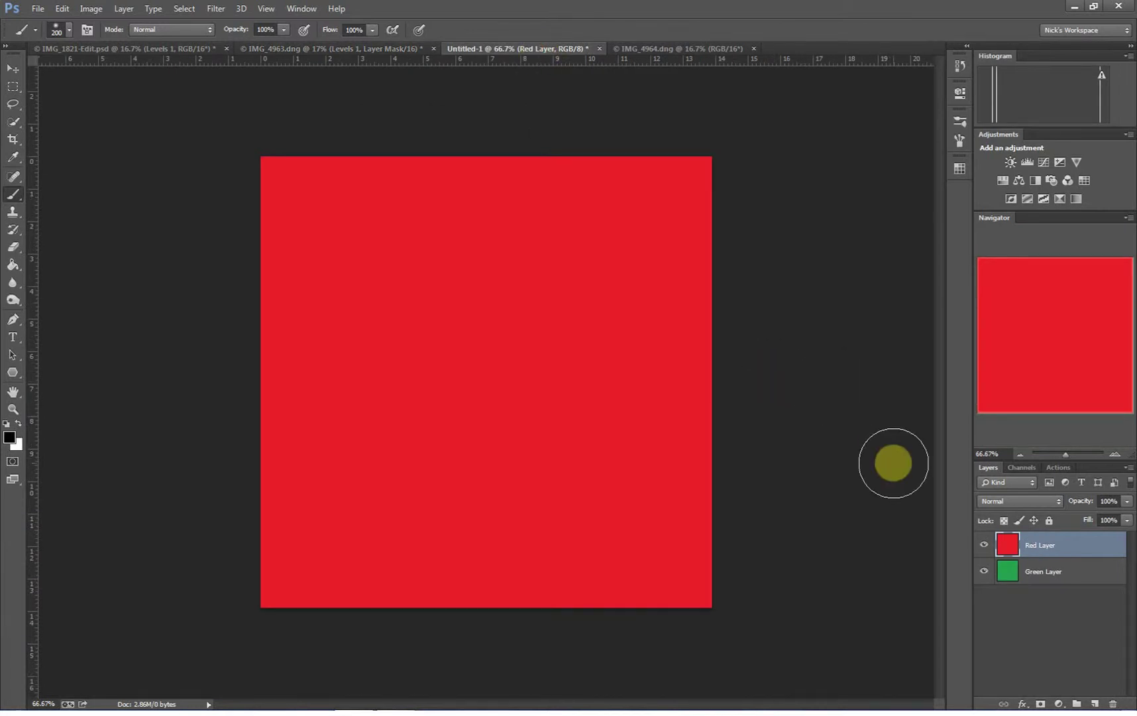
pyautogui.click(1042, 573)
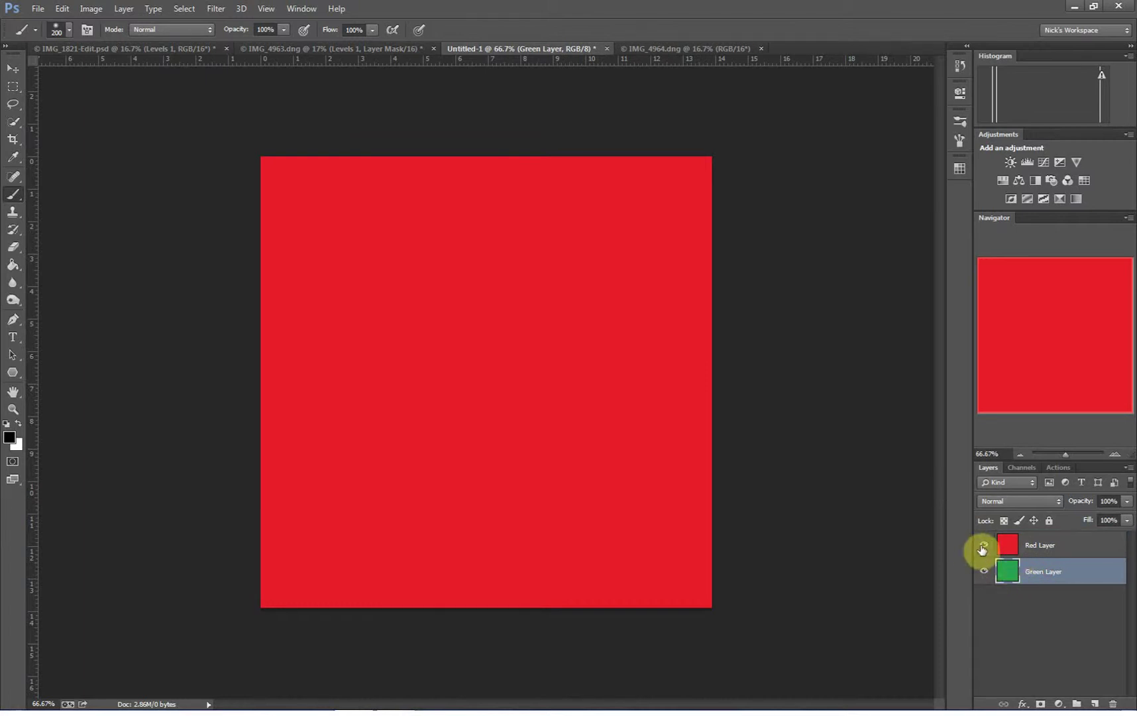
pyautogui.click(992, 550)
pyautogui.click(985, 547)
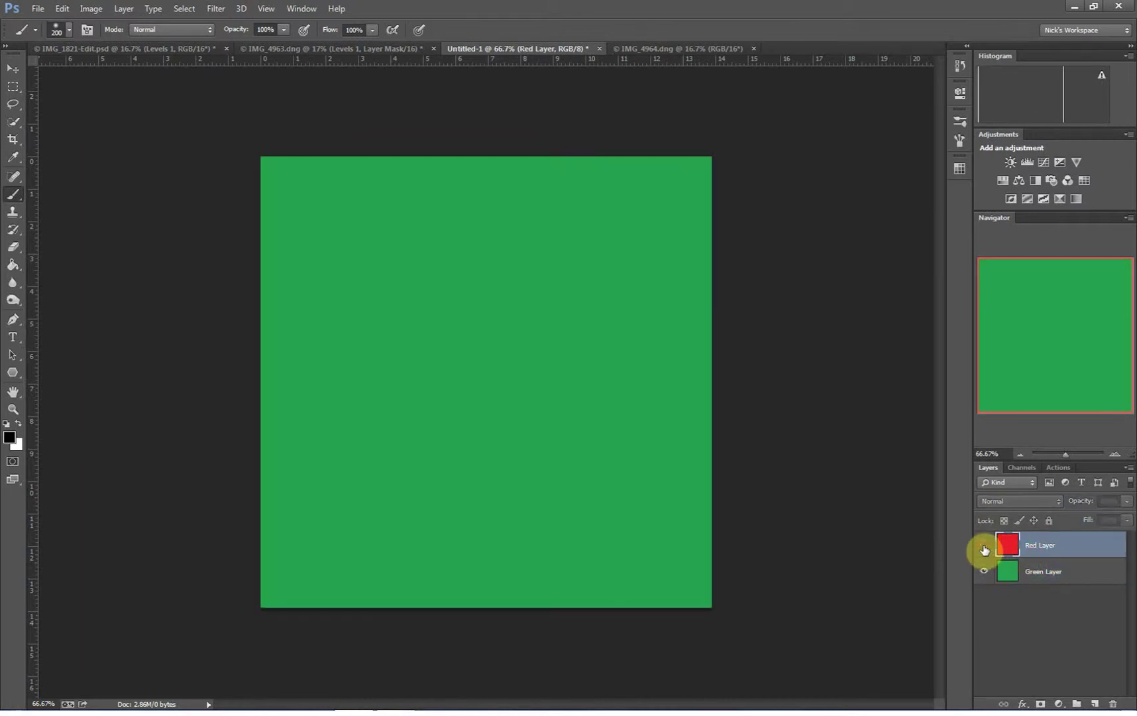
pyautogui.click(985, 548)
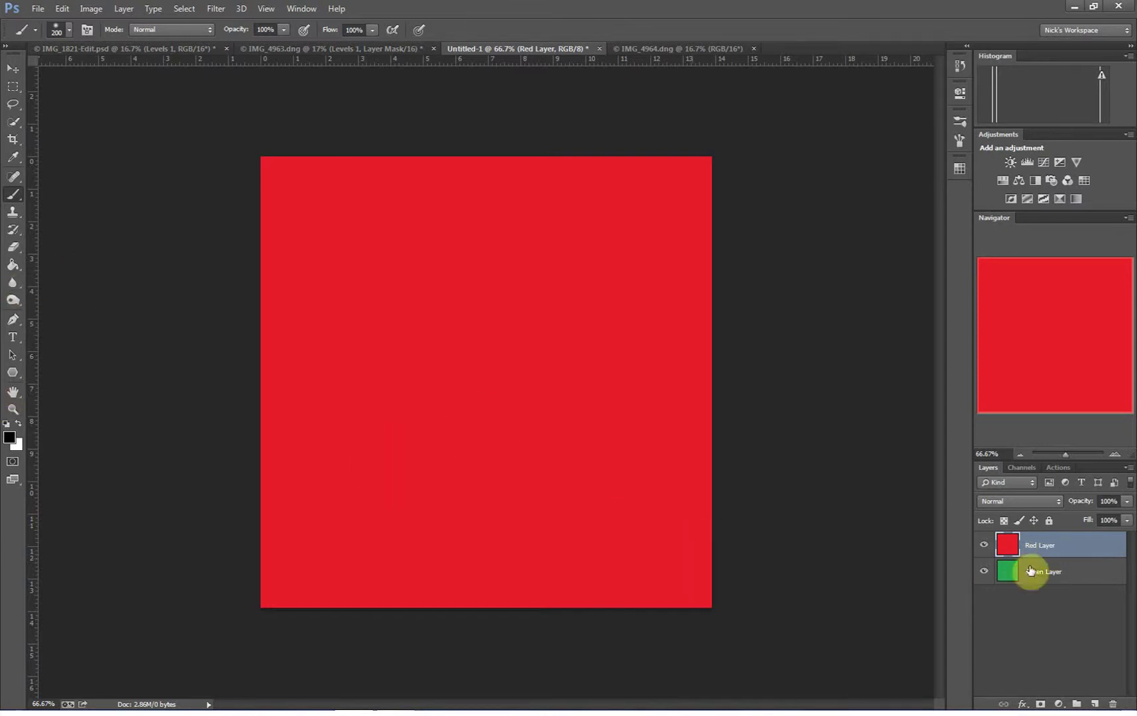
# Step: Try erasing a freehand zigzag through the Red Layer at brush size 100, inspect it with the Green Layer hidden, and undo the erasing
pyautogui.click(13, 249)
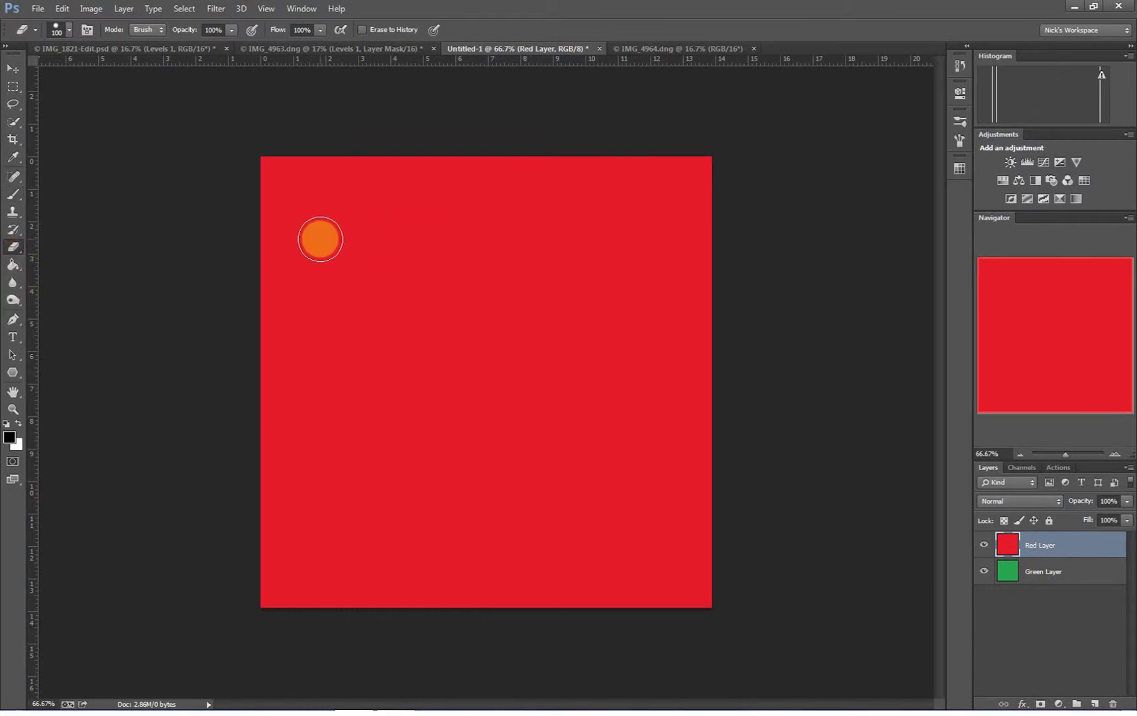
pyautogui.moveTo(318, 238)
pyautogui.mouseDown()
pyautogui.moveTo(551, 260)
pyautogui.moveTo(449, 445)
pyautogui.moveTo(493, 482)
pyautogui.moveTo(616, 507)
pyautogui.moveTo(605, 393)
pyautogui.moveTo(517, 349)
pyautogui.moveTo(472, 355)
pyautogui.mouseUp()
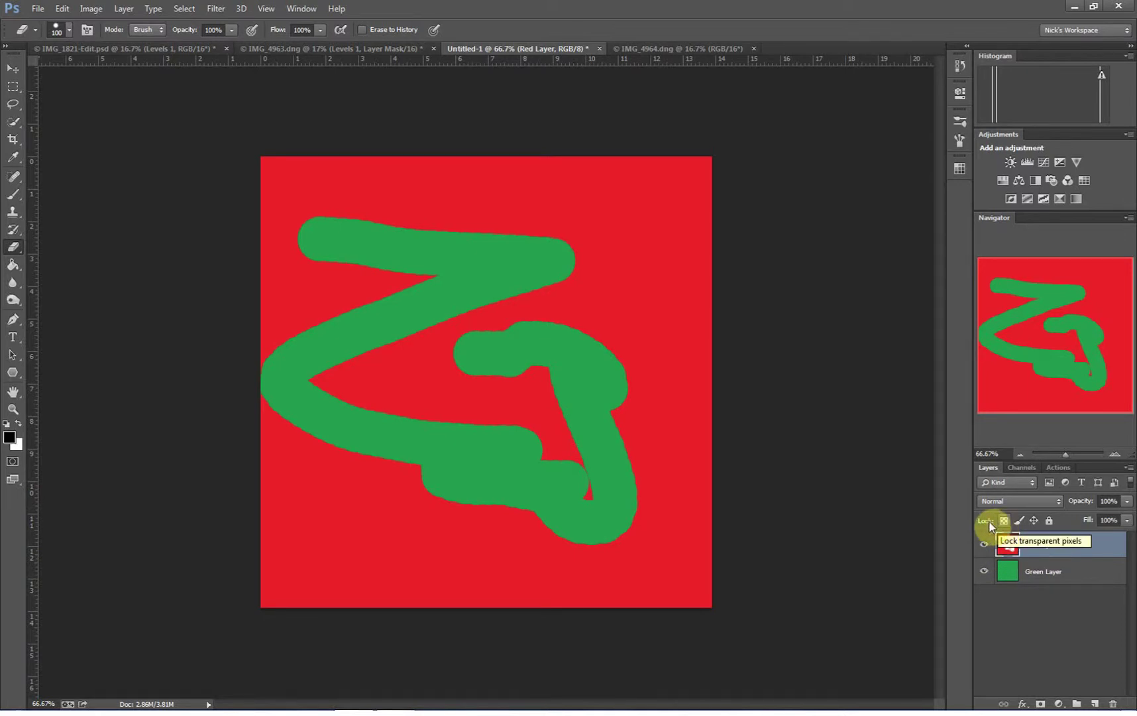
pyautogui.press('alt')
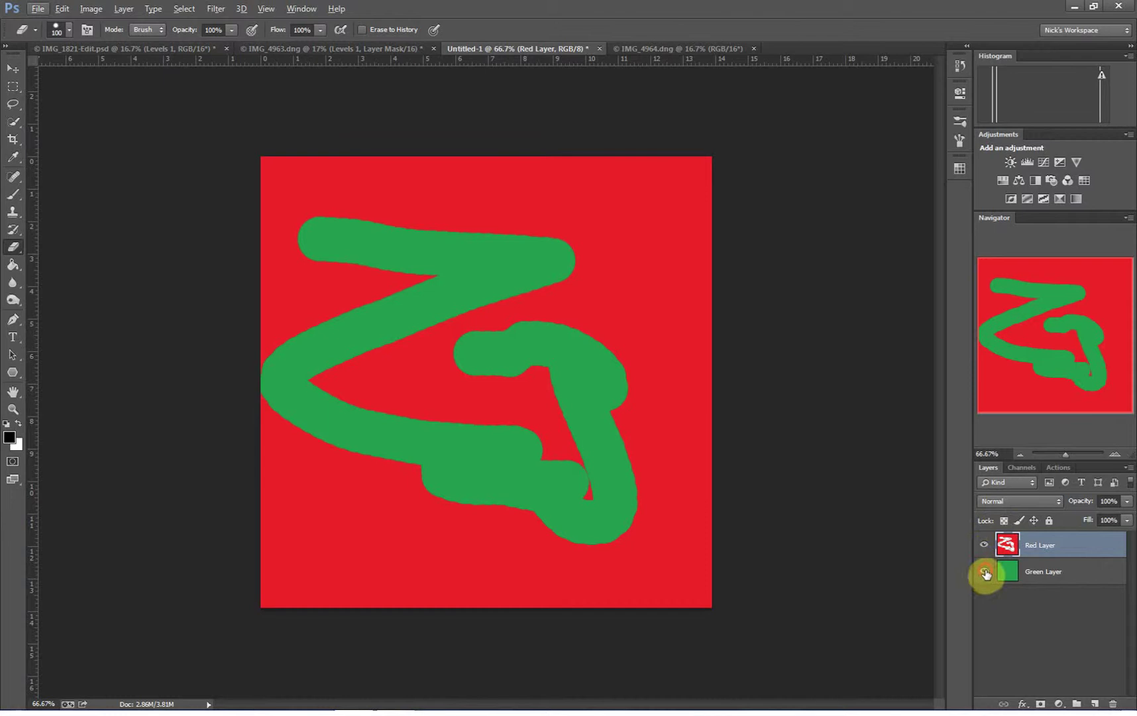
pyautogui.click(984, 573)
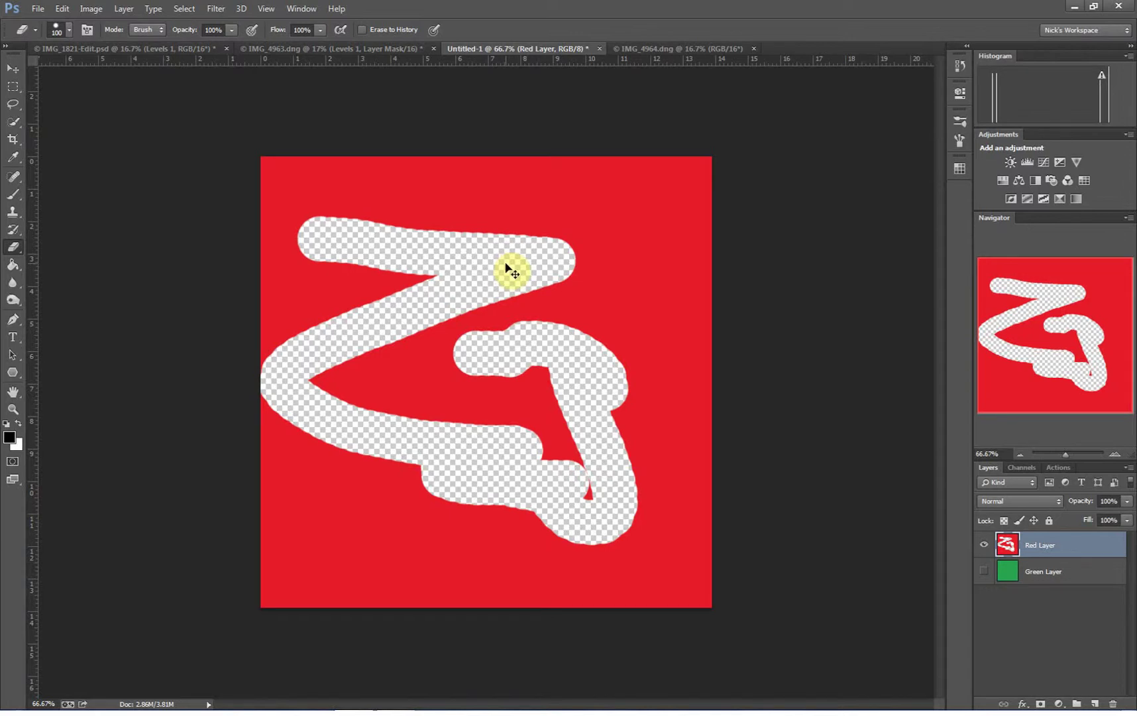
pyautogui.hotkey('ctrl', 'z')
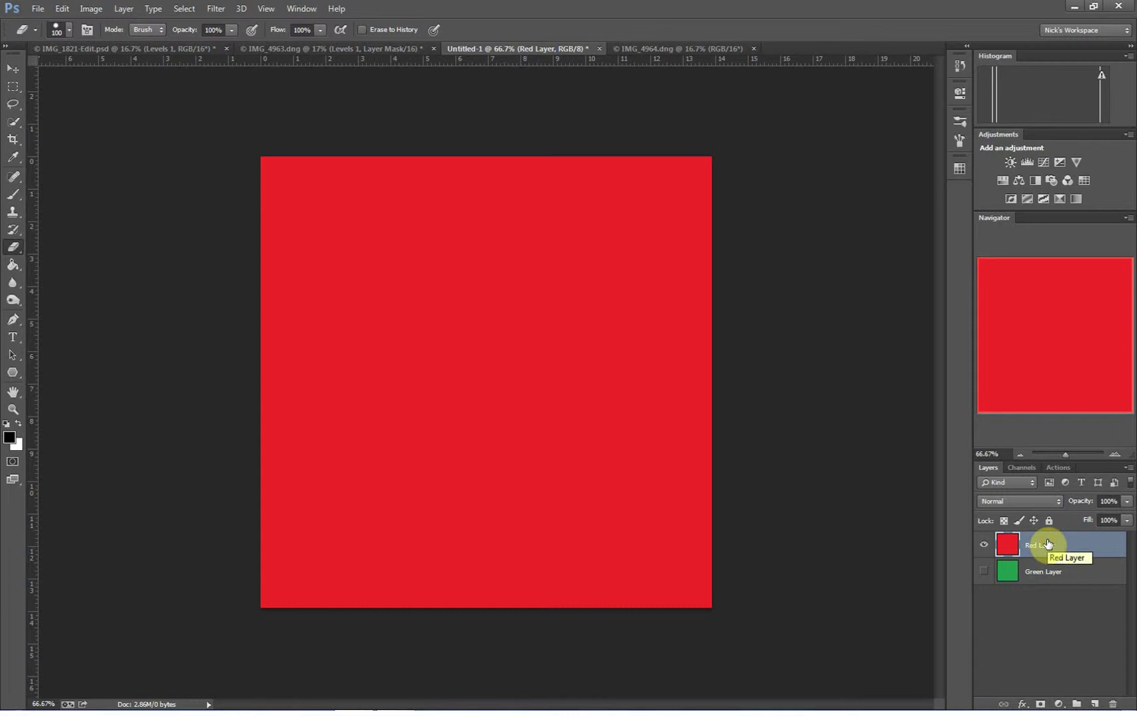
# Step: Add a layer mask to the Red Layer and alternate between its mask and layer thumbnails, ending with the layer thumbnail selected
pyautogui.click(1041, 704)
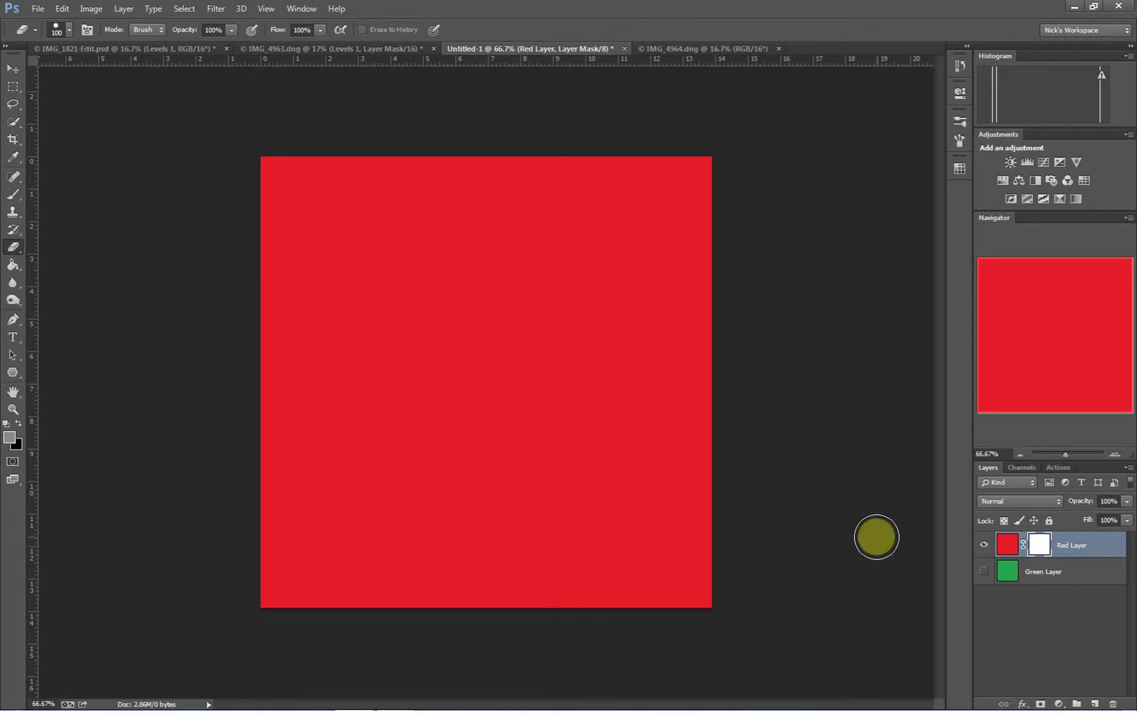
pyautogui.click(1008, 544)
pyautogui.click(1038, 546)
pyautogui.click(1008, 545)
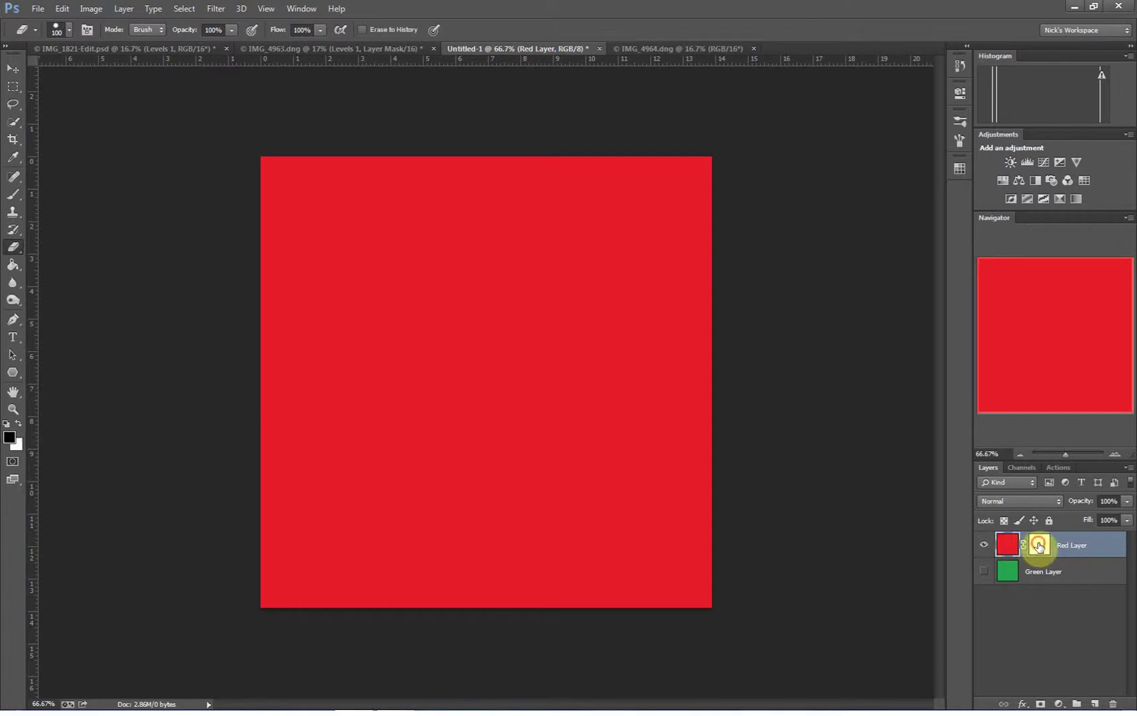
pyautogui.click(1039, 546)
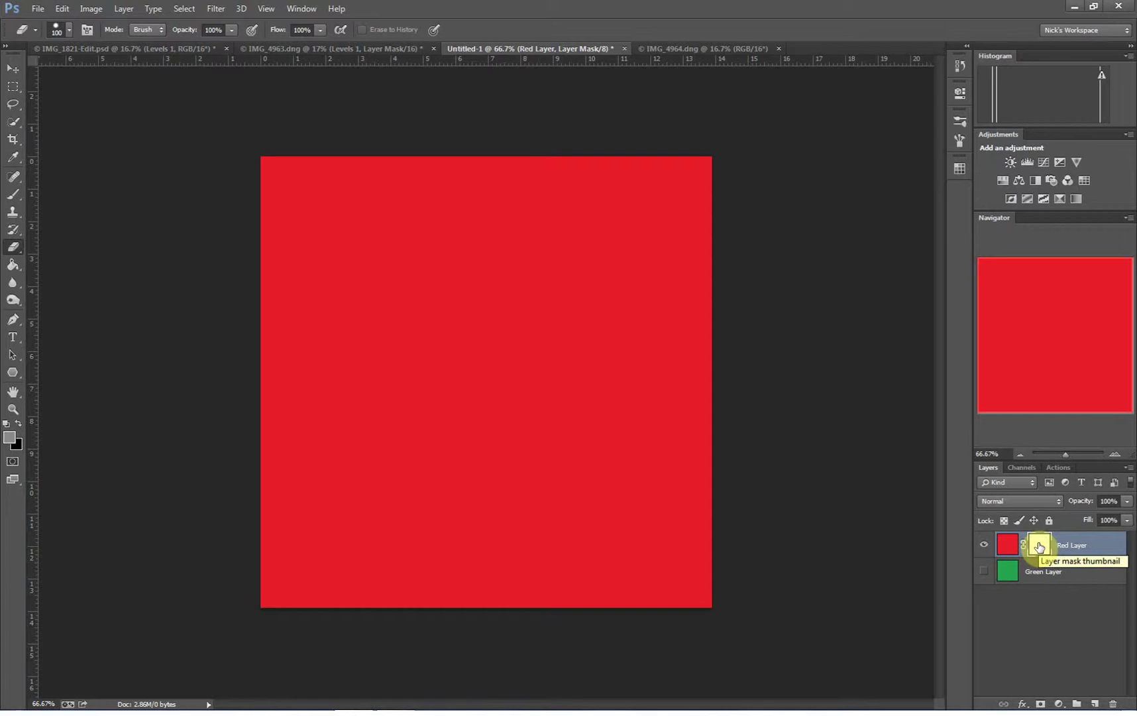
pyautogui.click(1003, 544)
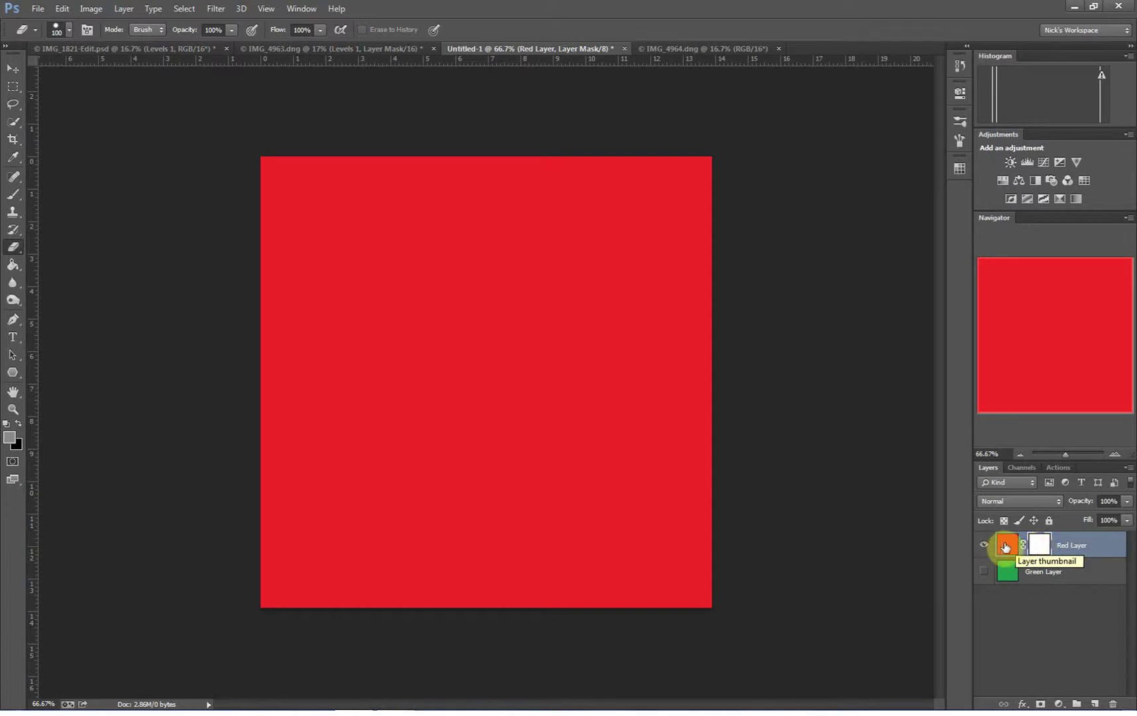
pyautogui.click(1040, 545)
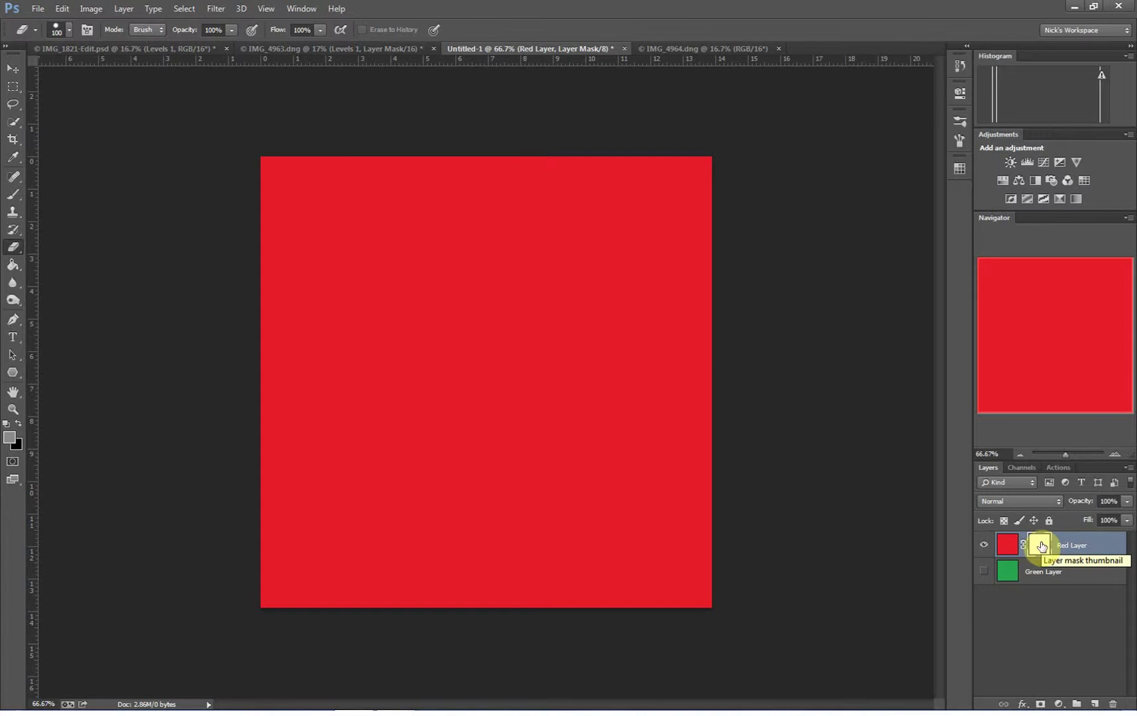
pyautogui.click(1010, 544)
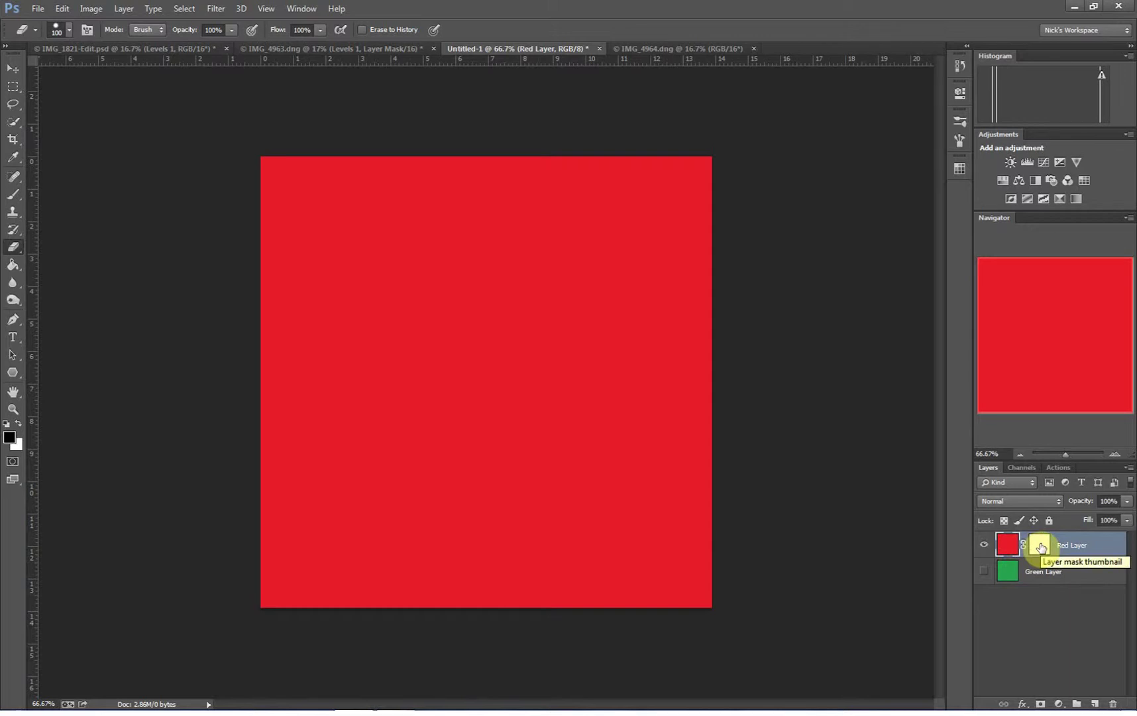
# Step: Activate the Brush tool, swap the foreground and background colours repeatedly, and reset them to default black and white
pyautogui.click(12, 198)
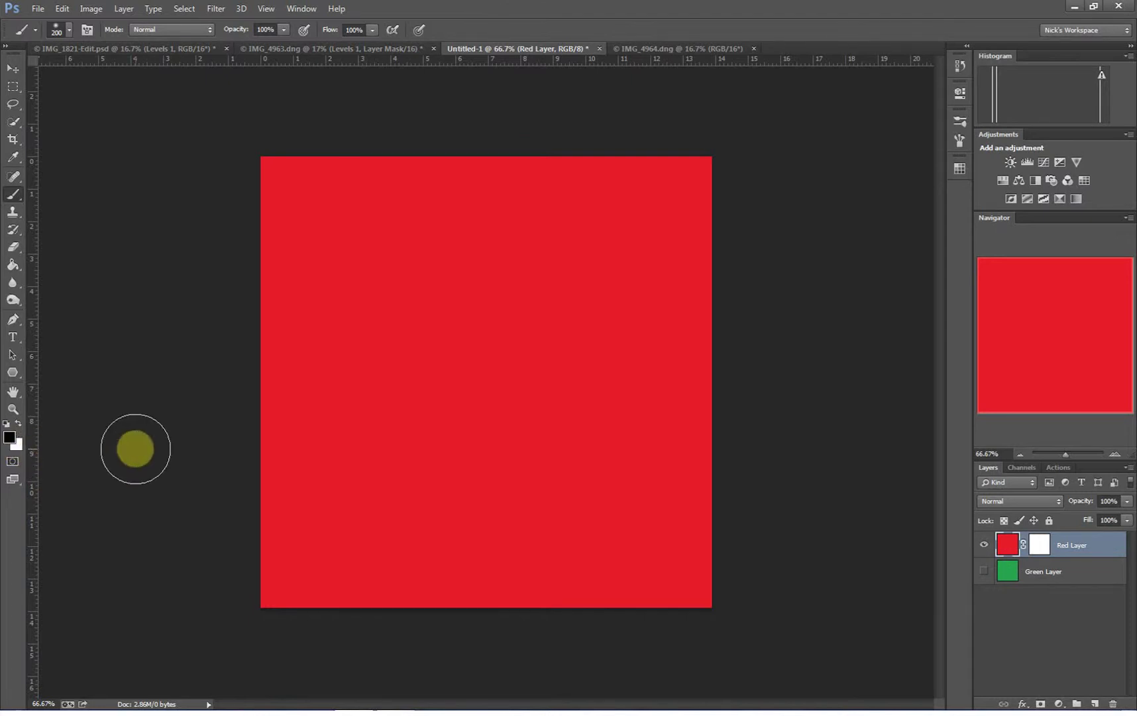
pyautogui.press('x')
pyautogui.press('x')
pyautogui.press('x')
pyautogui.press('x')
pyautogui.press('x')
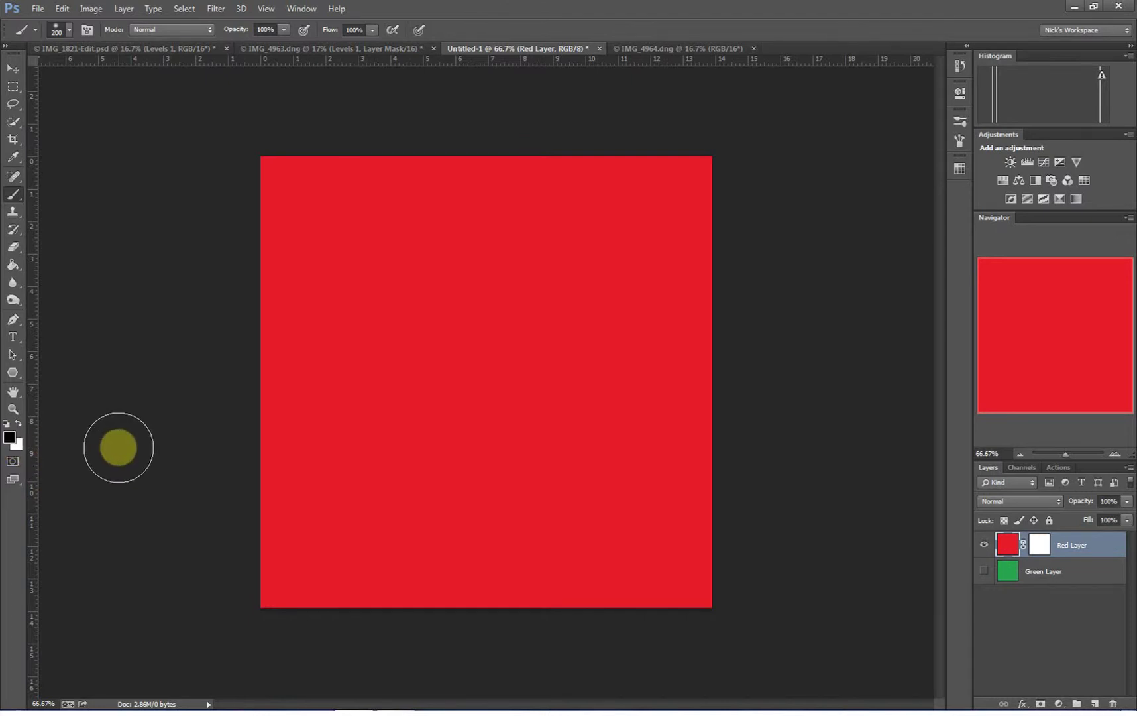
pyautogui.press('x')
pyautogui.press('x')
pyautogui.press('x')
pyautogui.press('x')
pyautogui.press('x')
pyautogui.press('x')
pyautogui.press('x')
pyautogui.press('x')
pyautogui.press('d')
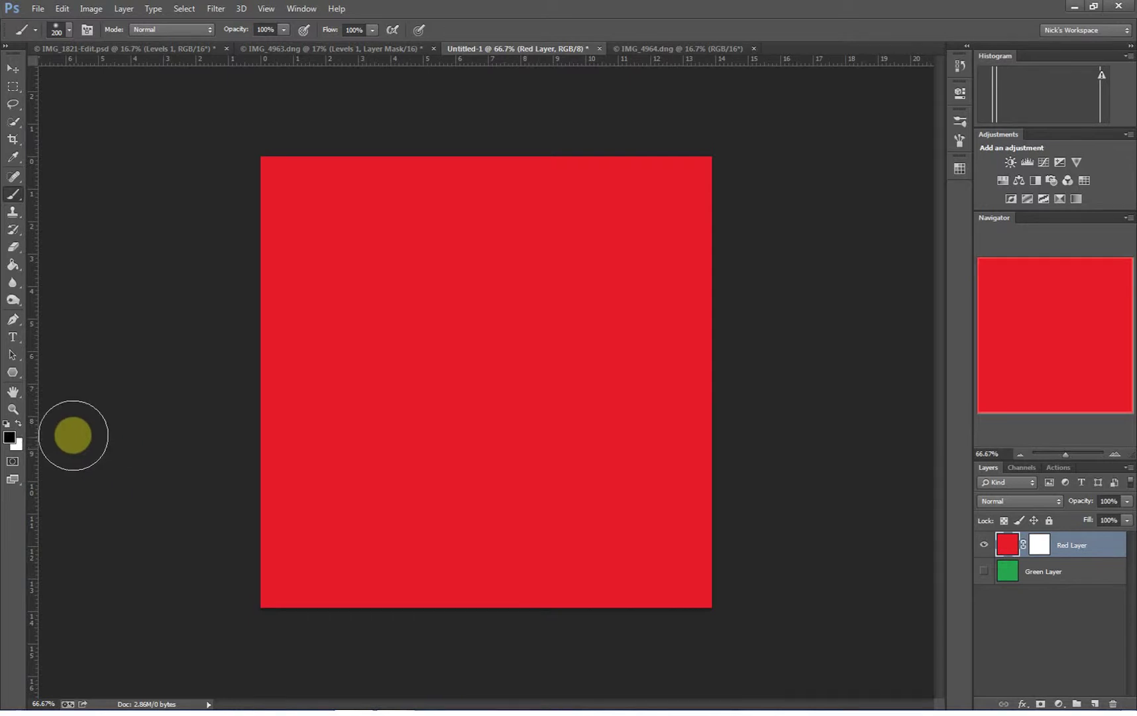
# Step: Pick a dark red foreground and a blue background colour, and return them to white foreground and black background
pyautogui.click(12, 438)
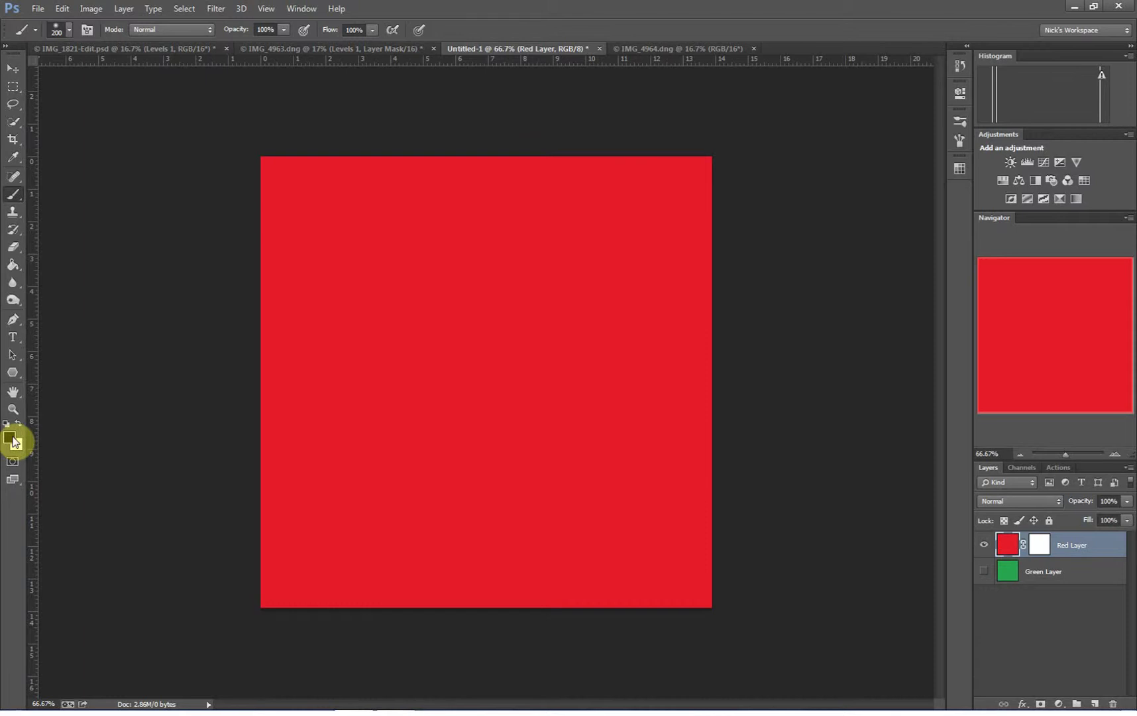
pyautogui.click(190, 238)
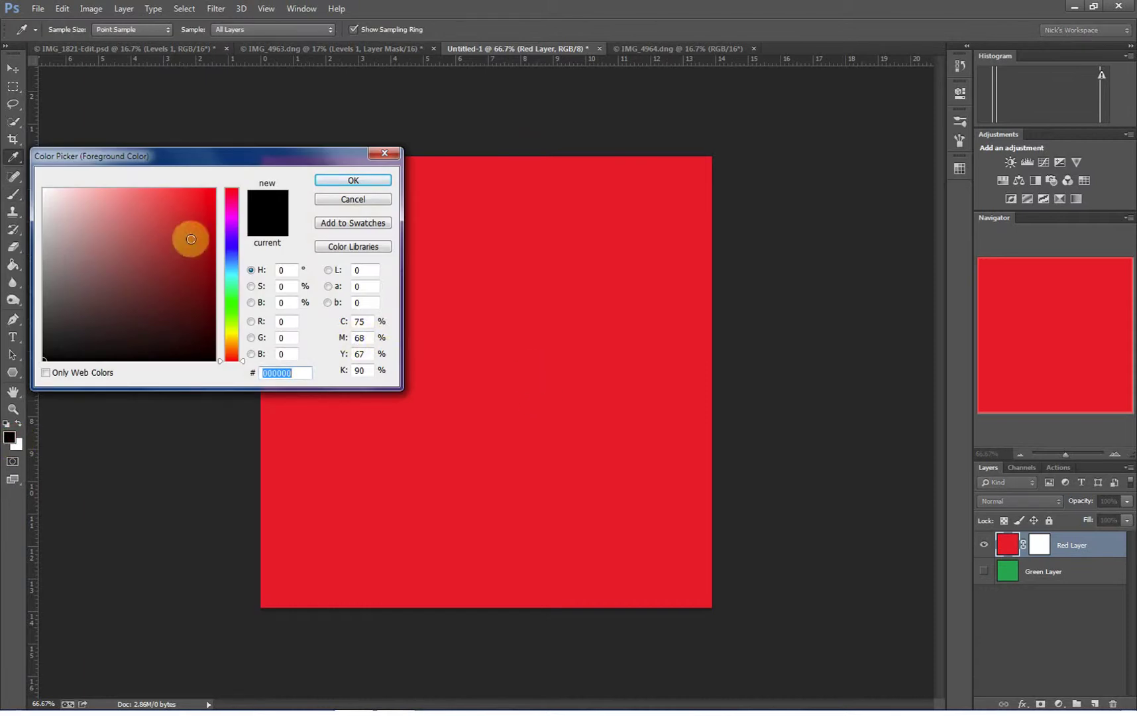
pyautogui.click(366, 184)
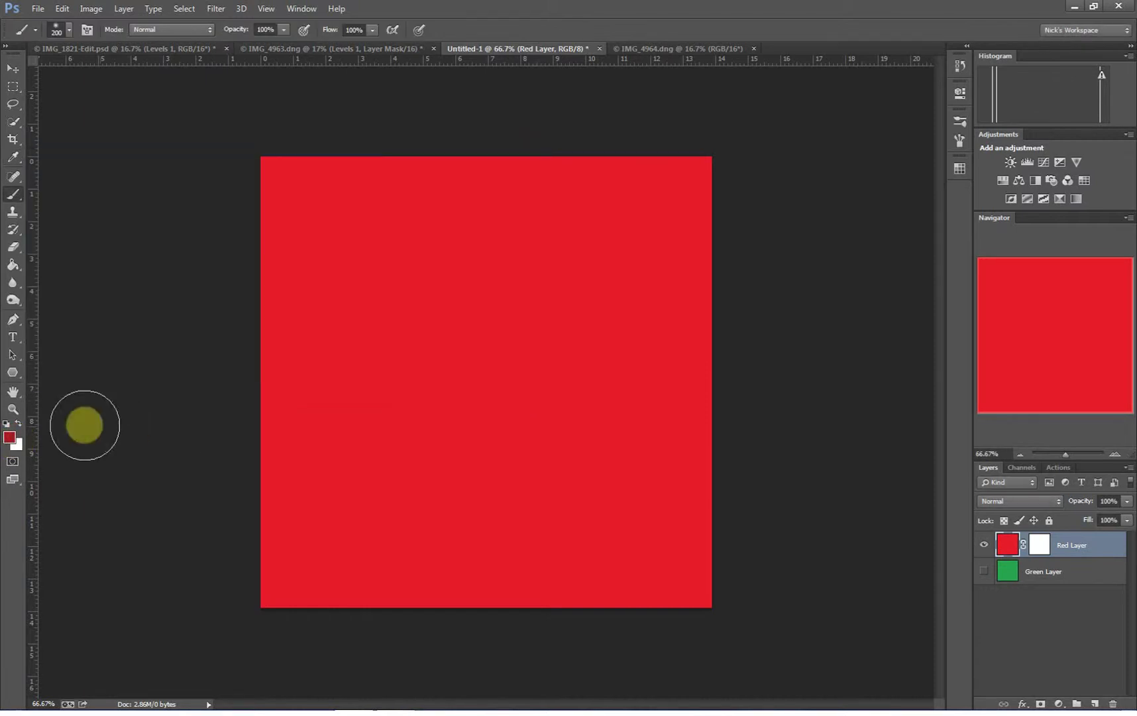
pyautogui.click(18, 443)
pyautogui.click(232, 245)
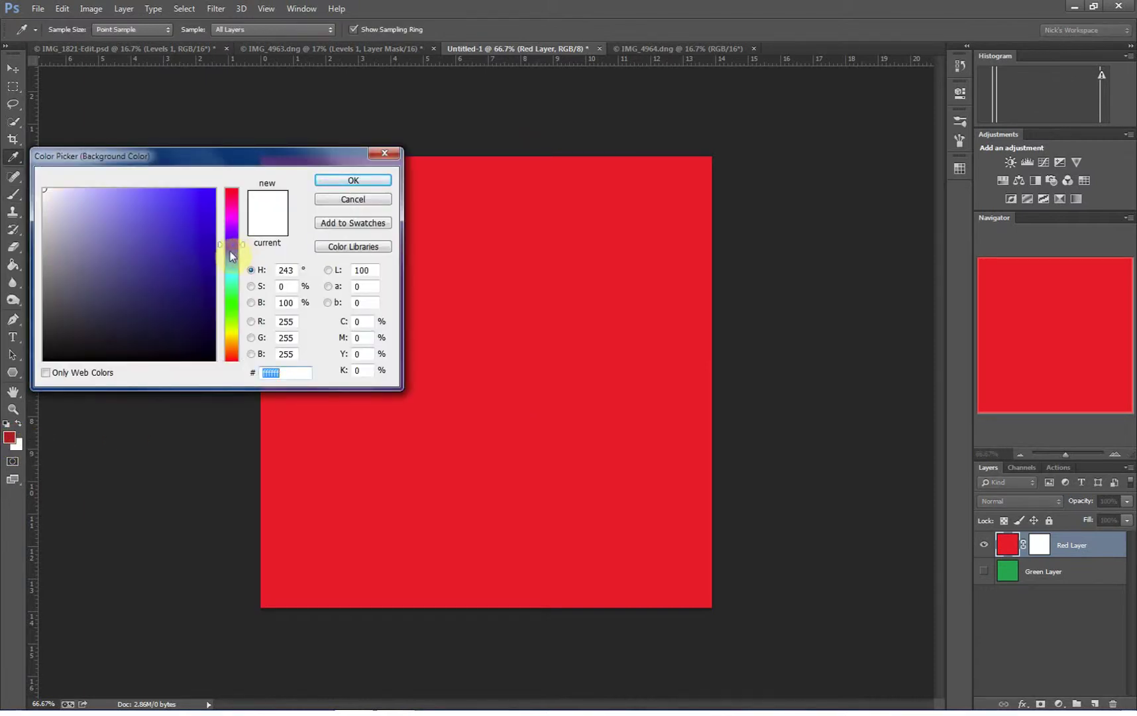
pyautogui.click(179, 251)
pyautogui.click(351, 180)
pyautogui.press('b')
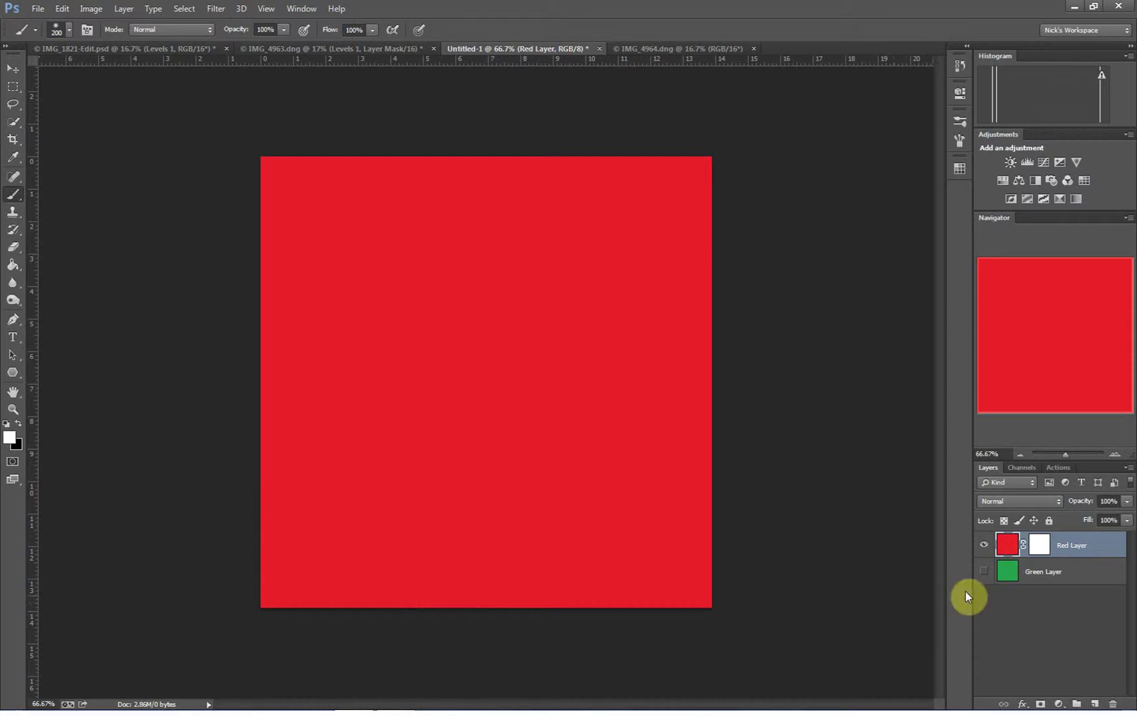
# Step: With the Green Layer shown, paint a soft white zigzag directly on the Red Layer at brush size 200 and undo it
pyautogui.click(985, 571)
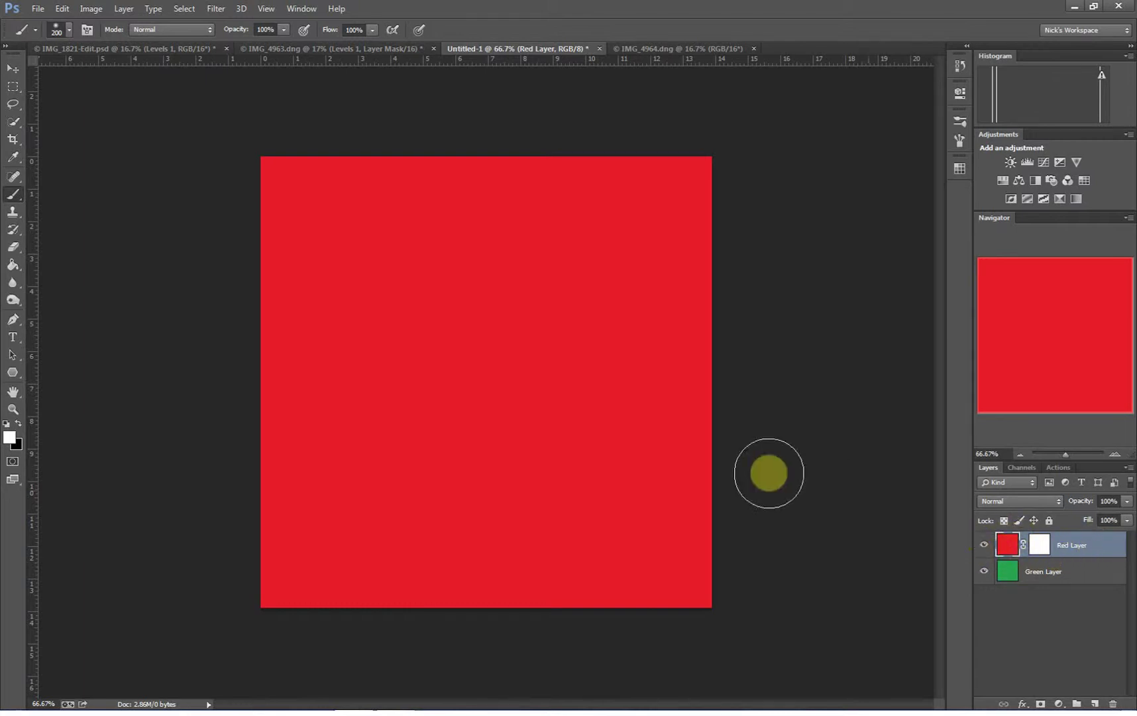
pyautogui.moveTo(612, 226)
pyautogui.mouseDown()
pyautogui.moveTo(391, 227)
pyautogui.moveTo(372, 246)
pyautogui.moveTo(537, 356)
pyautogui.moveTo(391, 405)
pyautogui.moveTo(379, 476)
pyautogui.moveTo(590, 521)
pyautogui.mouseUp()
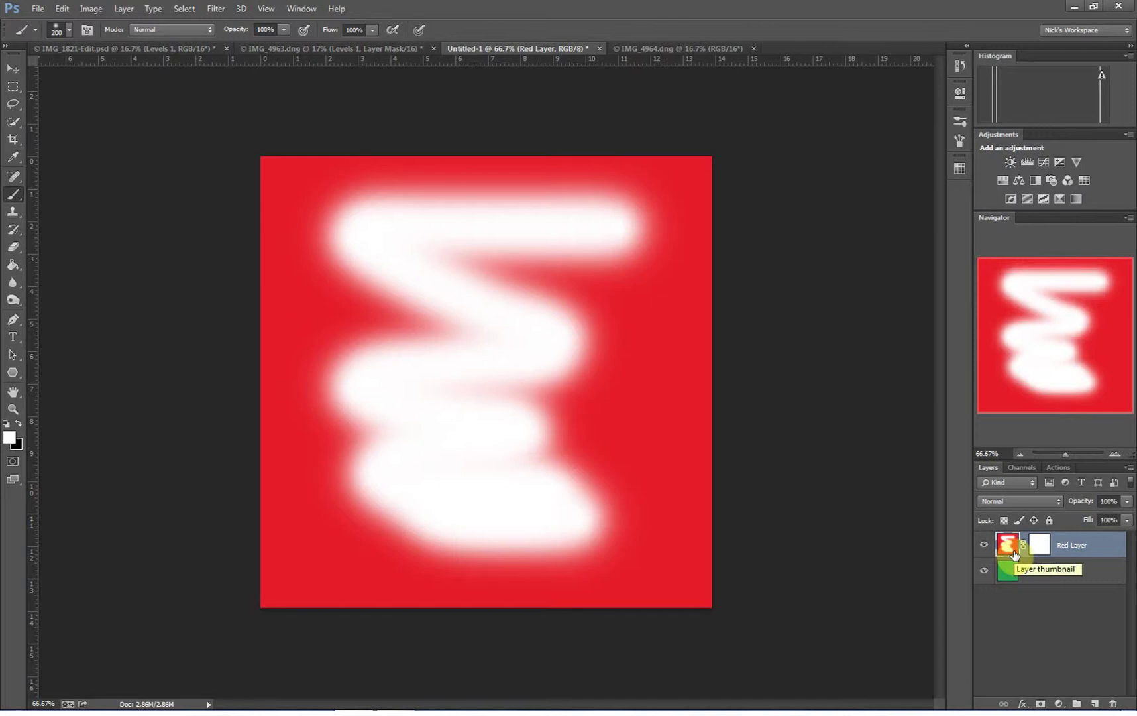
pyautogui.hotkey('ctrl', 'z')
# Step: Paint a soft black zigzag on the Red Layer's mask with the size 200 brush to reveal the green beneath
pyautogui.click(1034, 550)
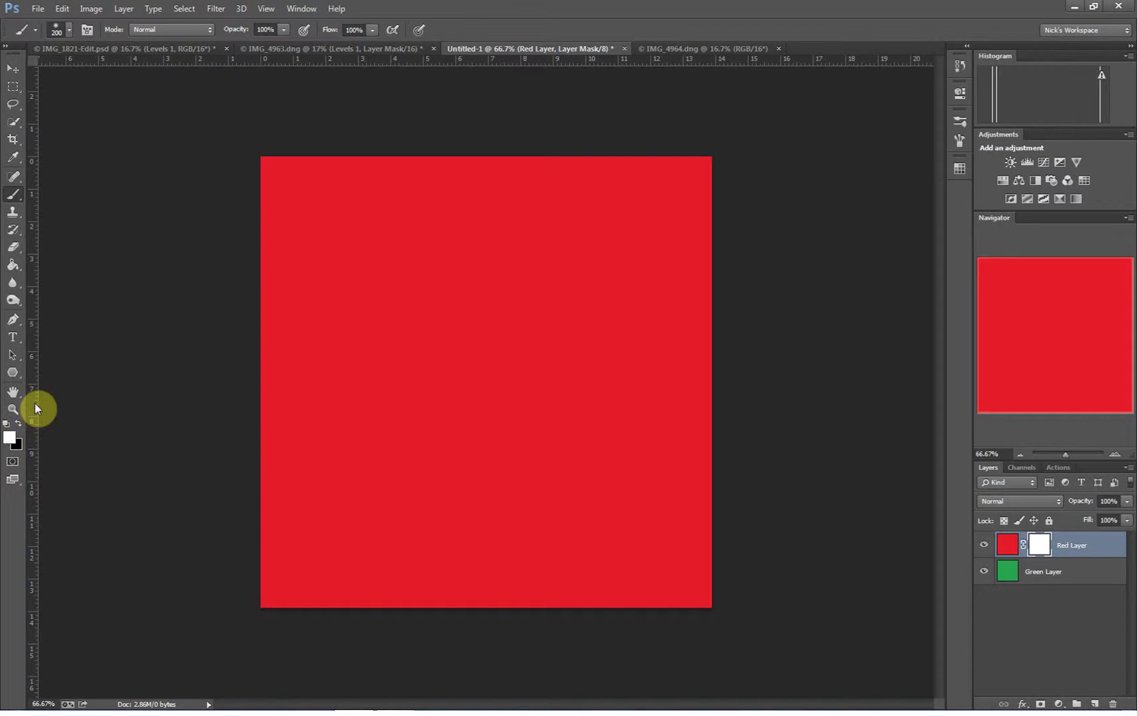
pyautogui.press('x')
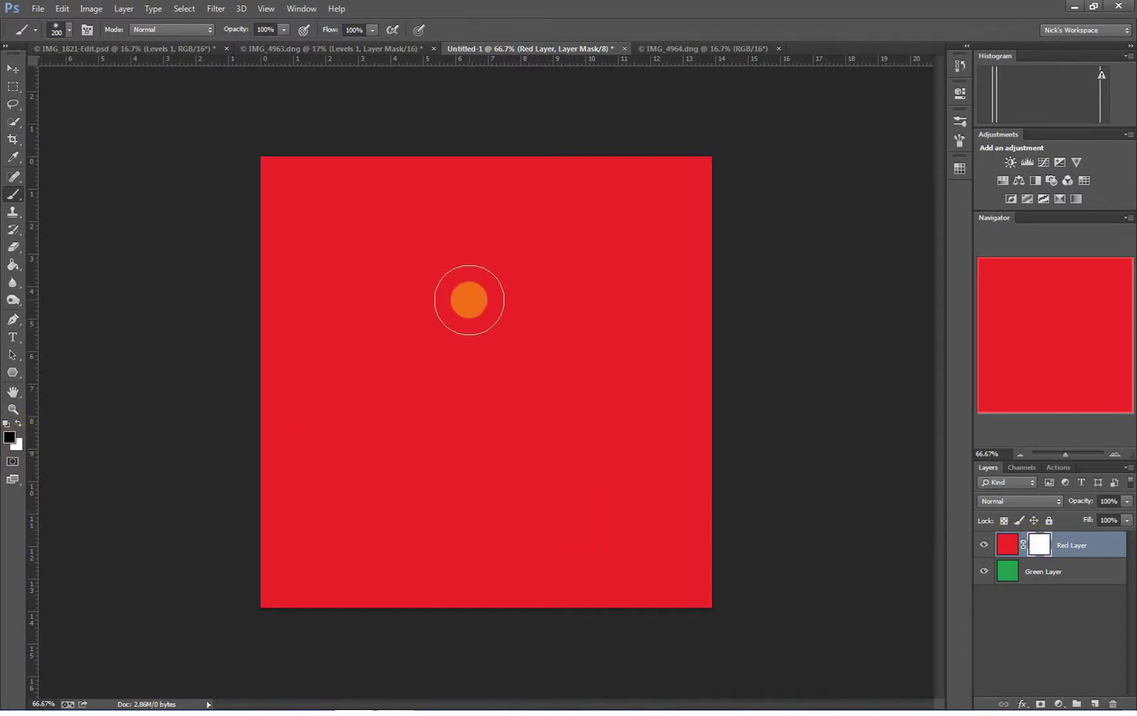
pyautogui.click(13, 194)
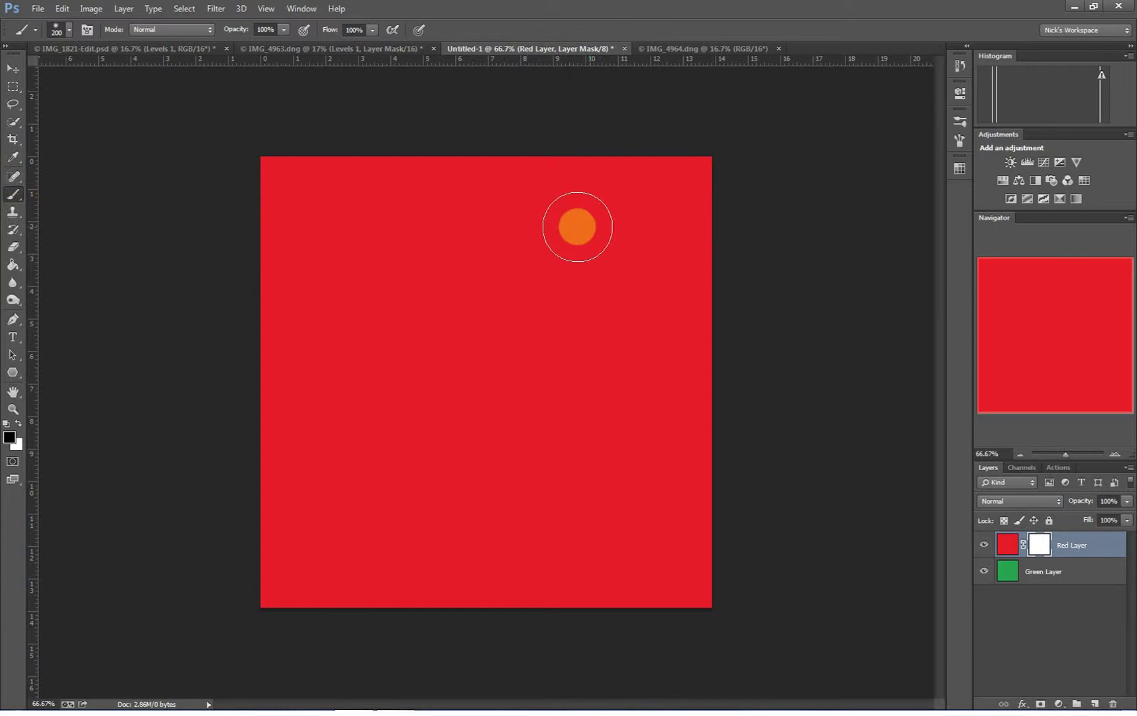
pyautogui.moveTo(587, 229)
pyautogui.mouseDown()
pyautogui.moveTo(439, 225)
pyautogui.moveTo(383, 266)
pyautogui.moveTo(553, 298)
pyautogui.moveTo(442, 361)
pyautogui.moveTo(348, 397)
pyautogui.mouseUp()
pyautogui.moveTo(583, 469)
pyautogui.mouseDown()
pyautogui.moveTo(580, 501)
pyautogui.moveTo(341, 507)
pyautogui.moveTo(344, 521)
pyautogui.moveTo(515, 539)
pyautogui.mouseUp()
# Step: Paint white over much of the zigzag on the Red Layer's mask to bring back the red, and select the Green Layer
pyautogui.click(1008, 545)
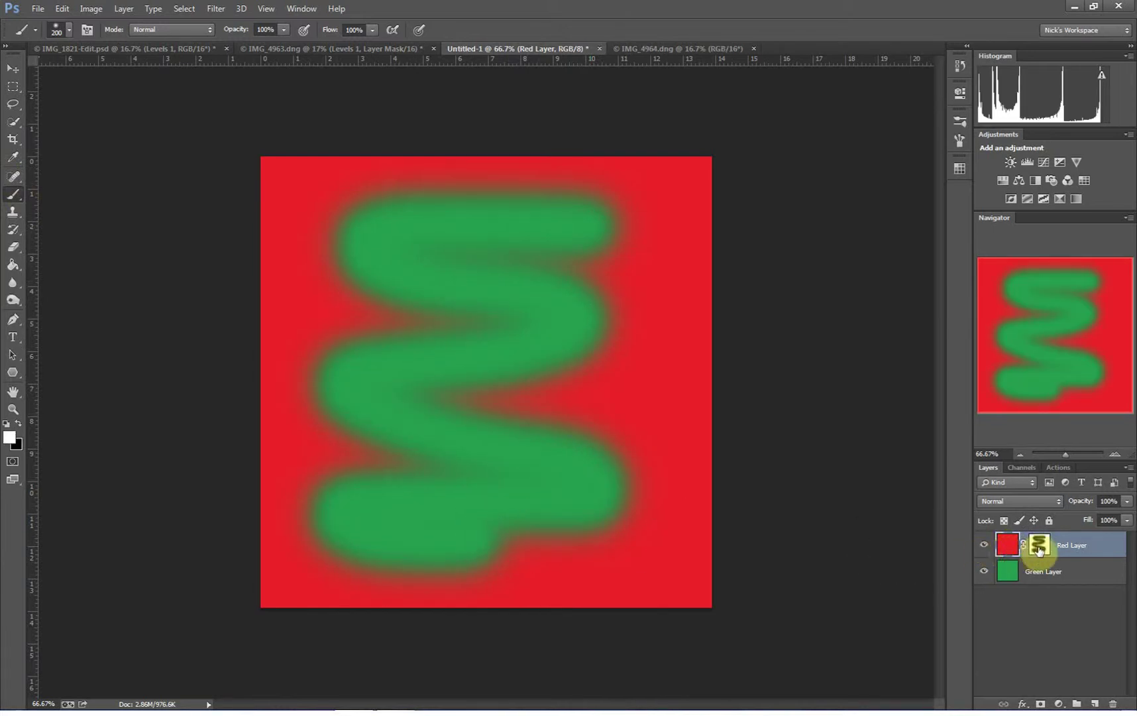
pyautogui.click(1039, 544)
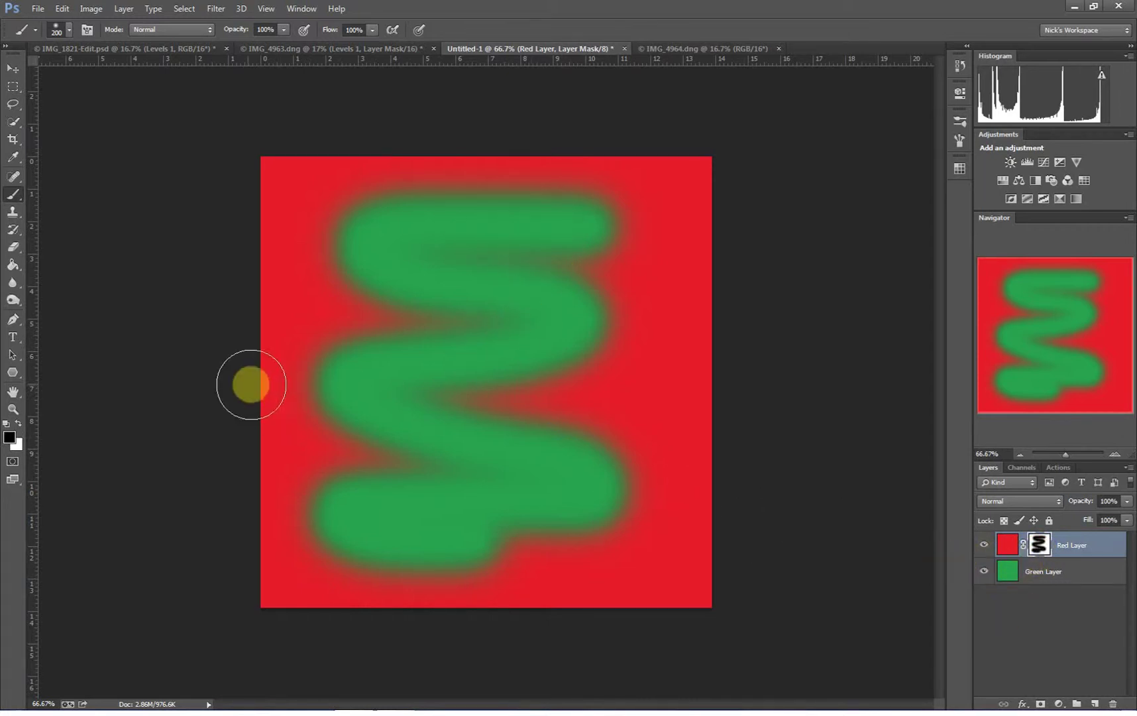
pyautogui.press('x')
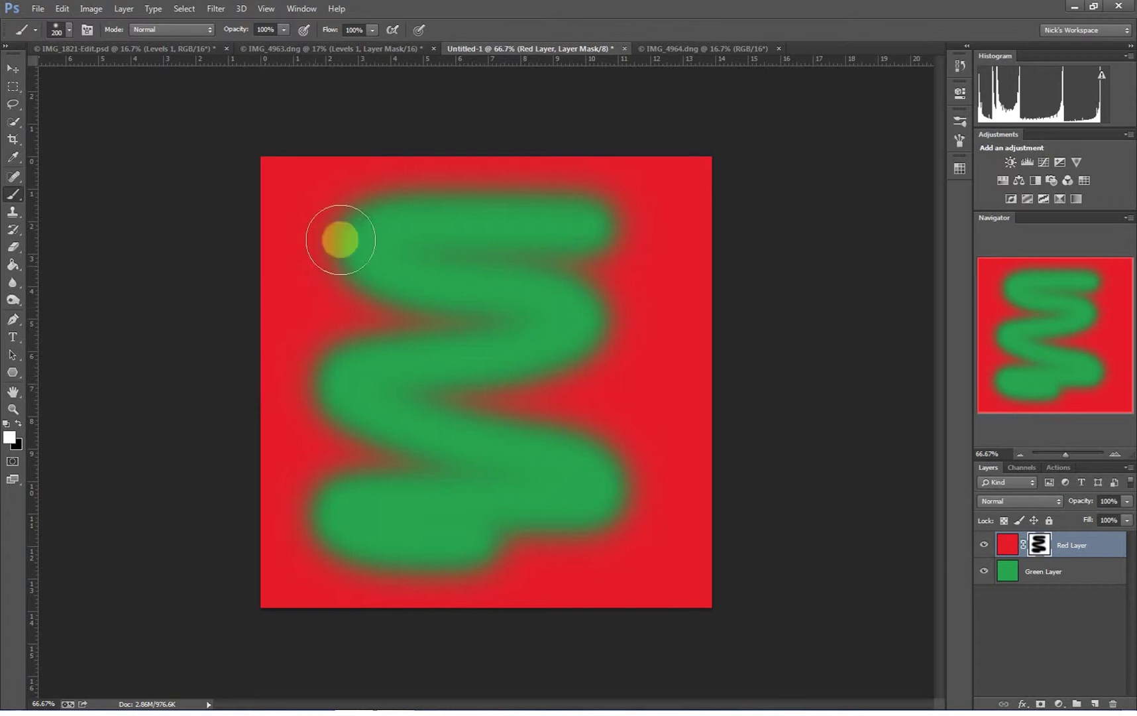
pyautogui.moveTo(399, 238)
pyautogui.mouseDown()
pyautogui.moveTo(406, 309)
pyautogui.moveTo(498, 206)
pyautogui.moveTo(514, 298)
pyautogui.moveTo(571, 340)
pyautogui.moveTo(392, 379)
pyautogui.moveTo(462, 412)
pyautogui.moveTo(355, 434)
pyautogui.moveTo(612, 478)
pyautogui.mouseUp()
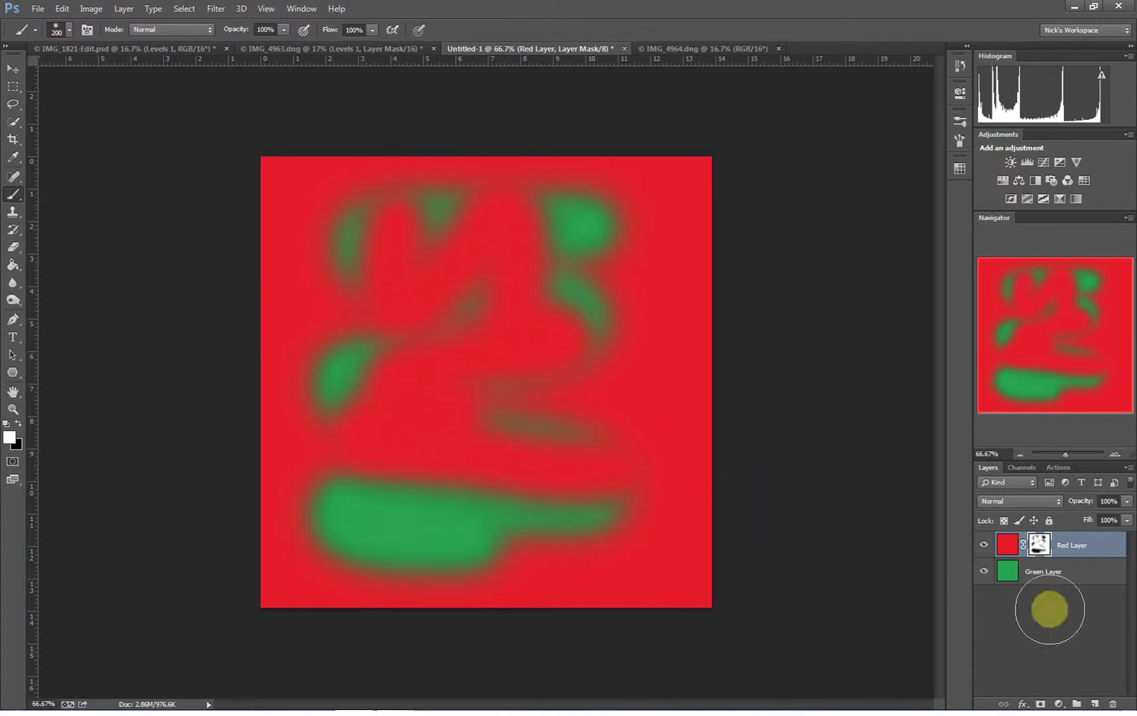
pyautogui.moveTo(490, 556)
pyautogui.mouseDown()
pyautogui.moveTo(325, 537)
pyautogui.moveTo(575, 556)
pyautogui.moveTo(573, 473)
pyautogui.moveTo(489, 509)
pyautogui.moveTo(551, 424)
pyautogui.moveTo(576, 413)
pyautogui.mouseUp()
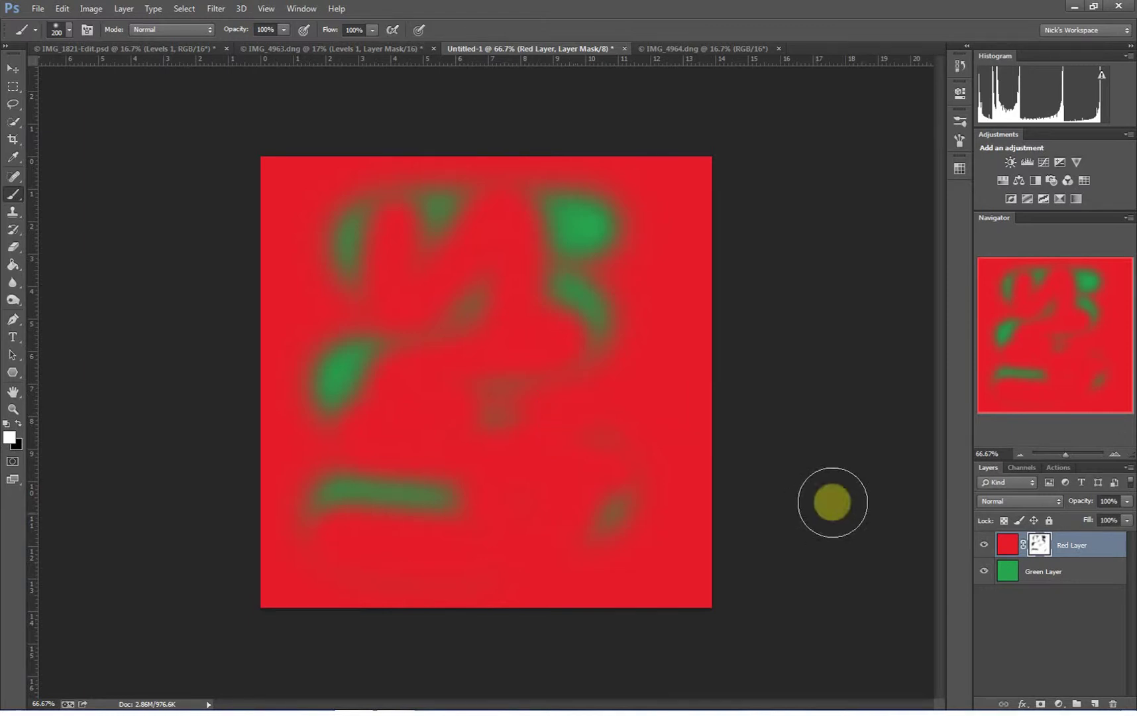
pyautogui.click(1004, 579)
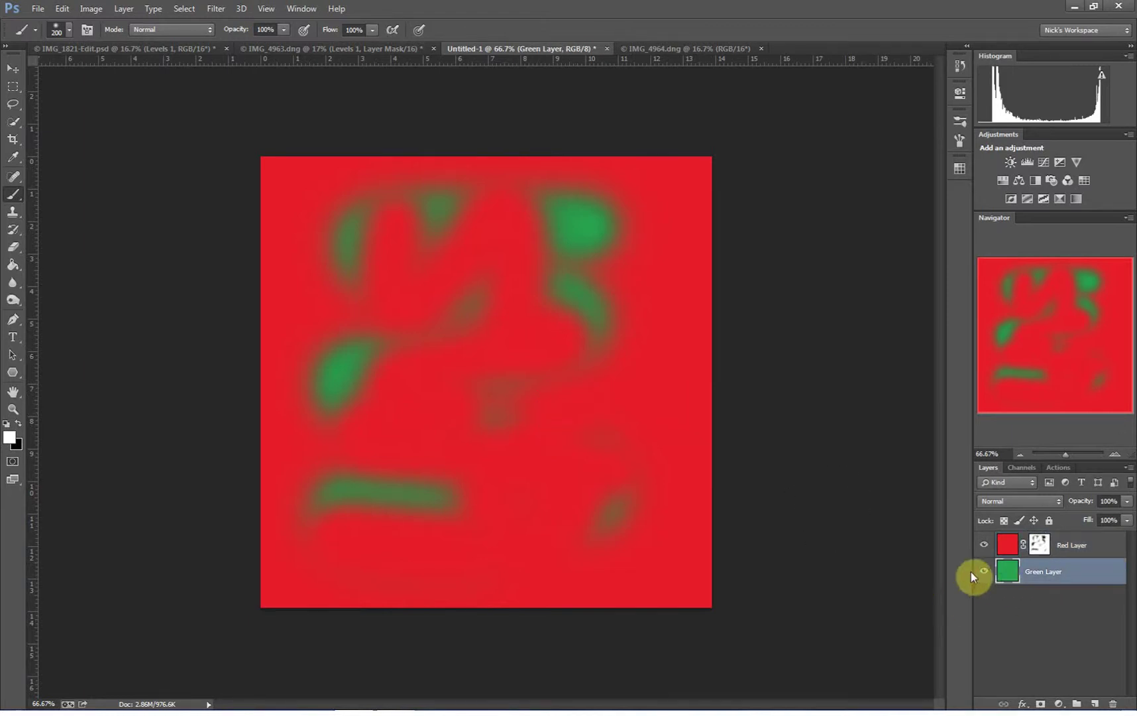
# Step: Switch to the IMG_4963.dng document, make black the foreground colour and enlarge the brush to 700 px
pyautogui.click(310, 48)
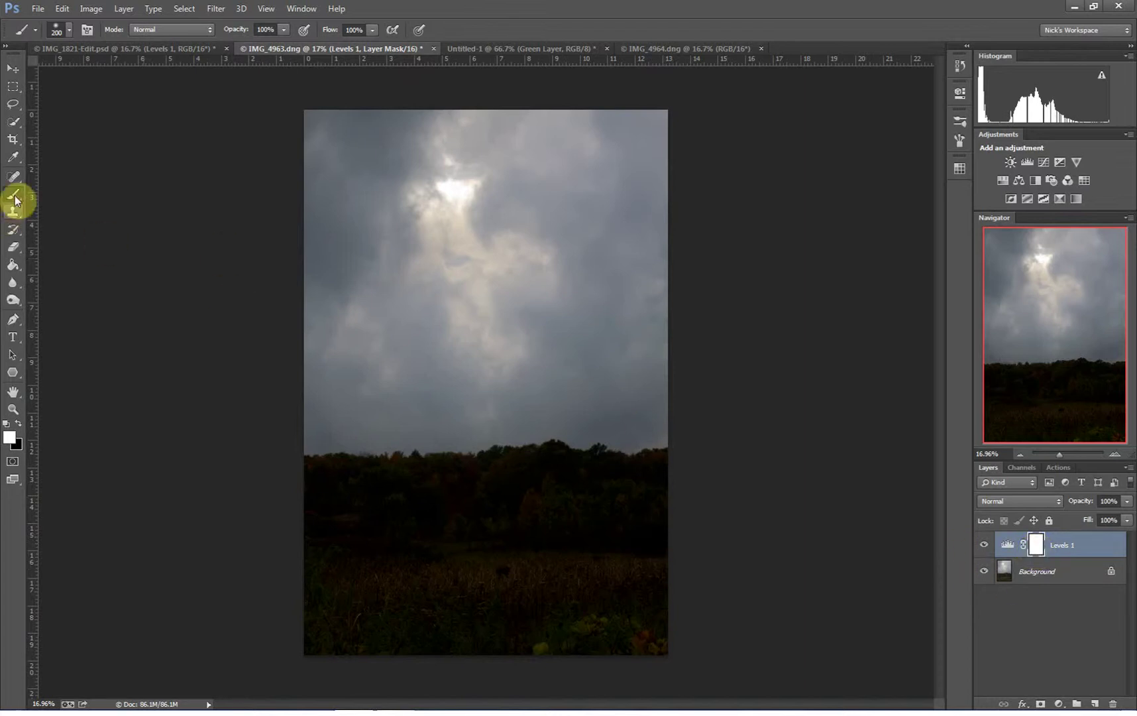
pyautogui.click(17, 443)
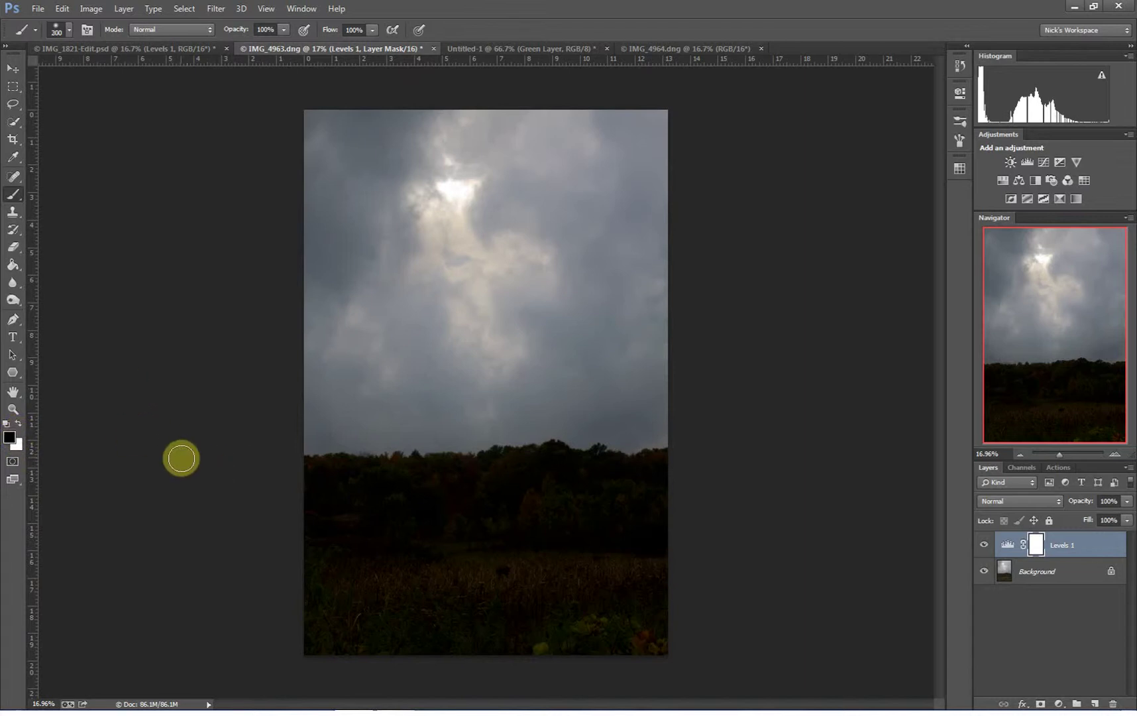
pyautogui.press(']')
pyautogui.press(']')
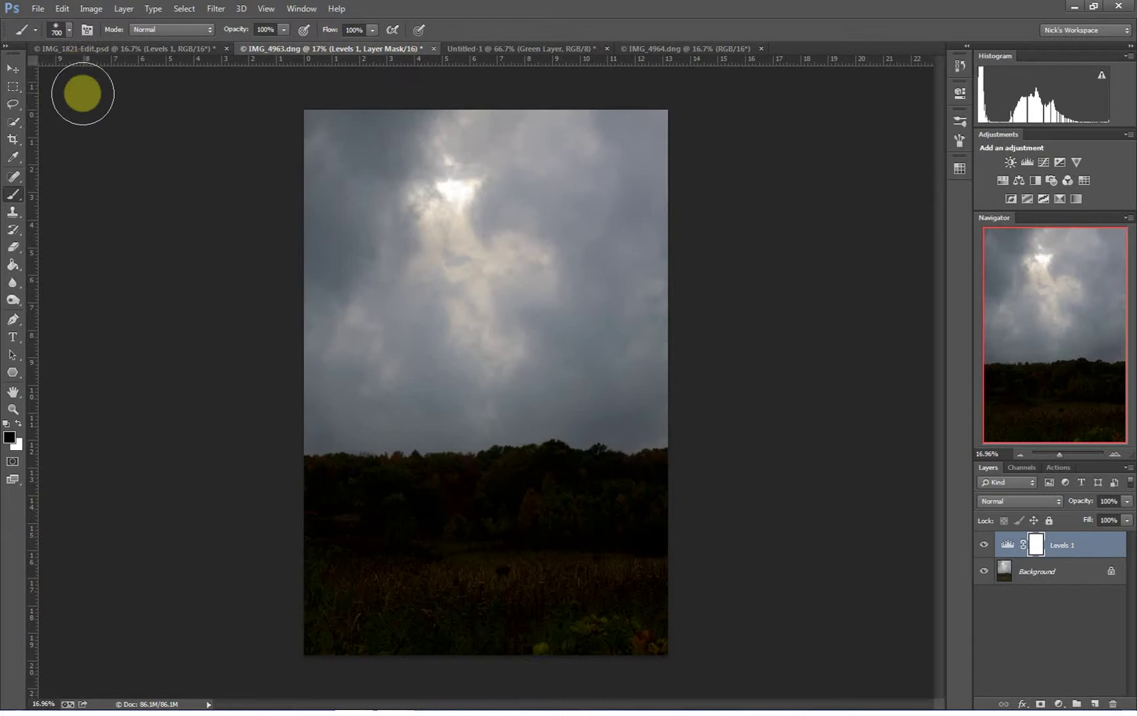
# Step: Harden the brush edge and paint three horizontal black strokes across the sky on the Levels 1 mask
pyautogui.click(70, 30)
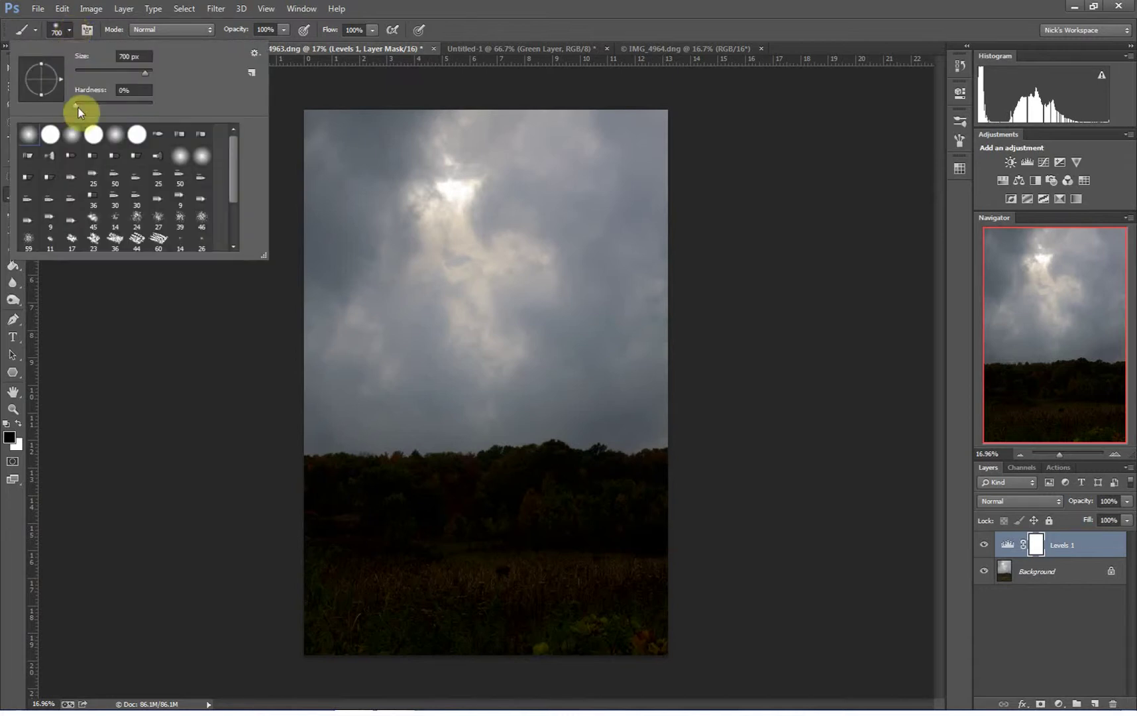
pyautogui.click(69, 29)
pyautogui.click(70, 31)
pyautogui.click(69, 30)
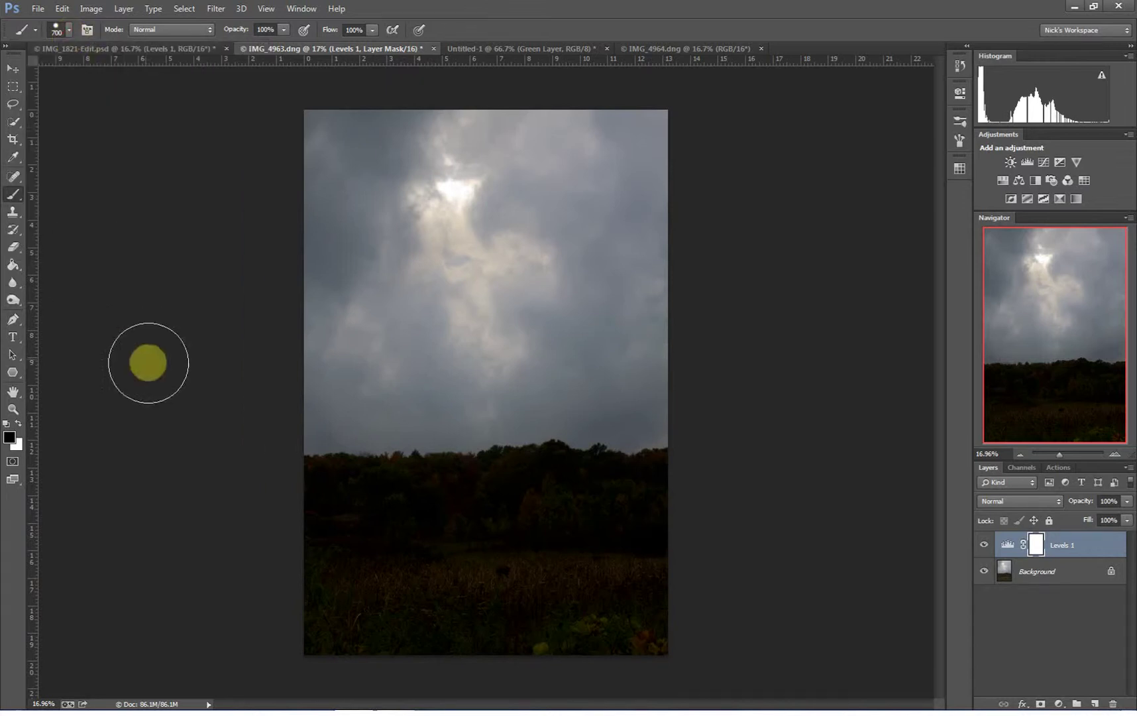
pyautogui.moveTo(365, 302); pyautogui.dragTo(604, 307)
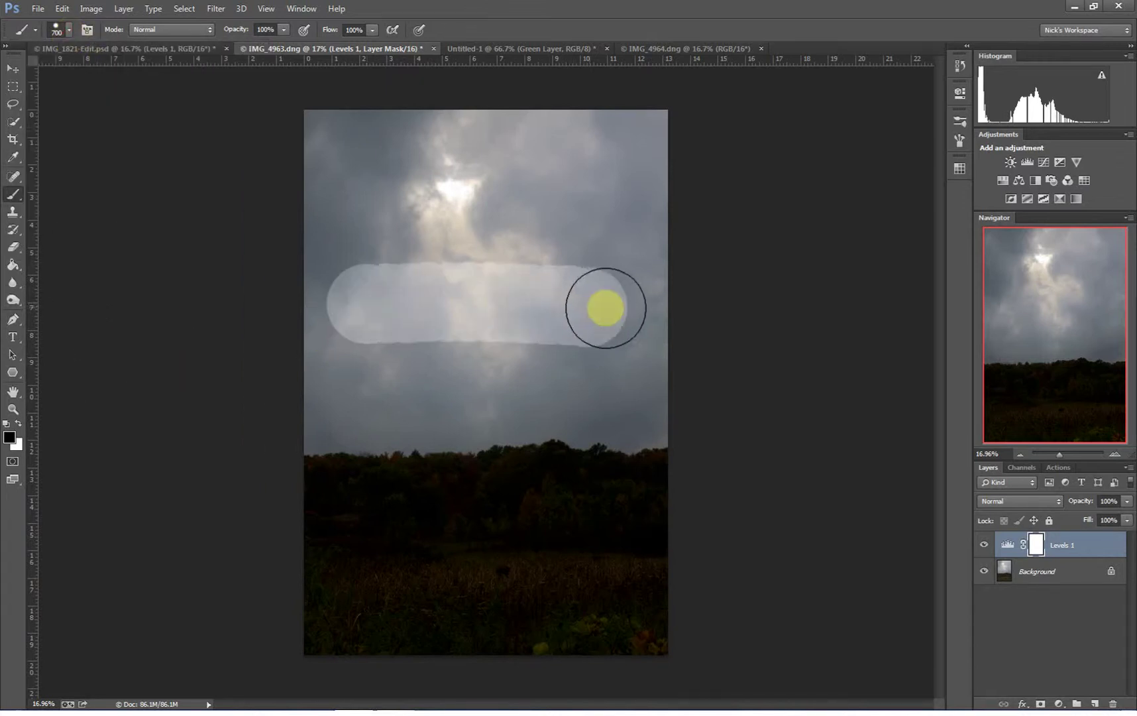
pyautogui.moveTo(348, 391); pyautogui.dragTo(594, 398)
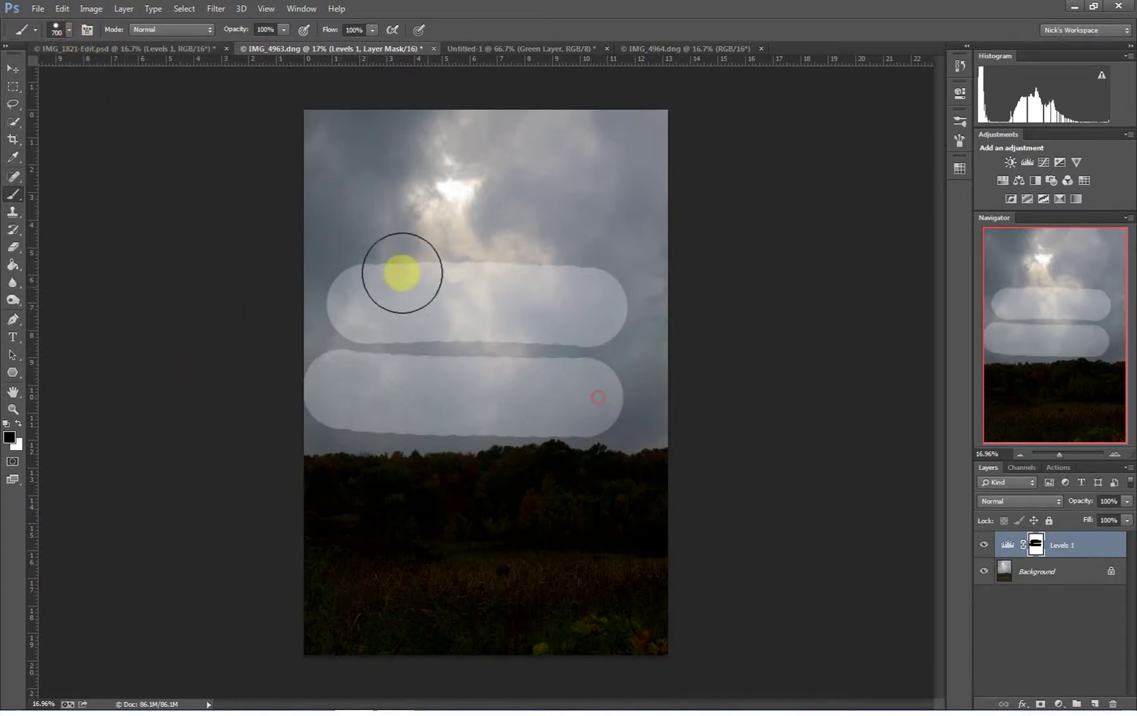
pyautogui.moveTo(348, 192); pyautogui.dragTo(570, 193)
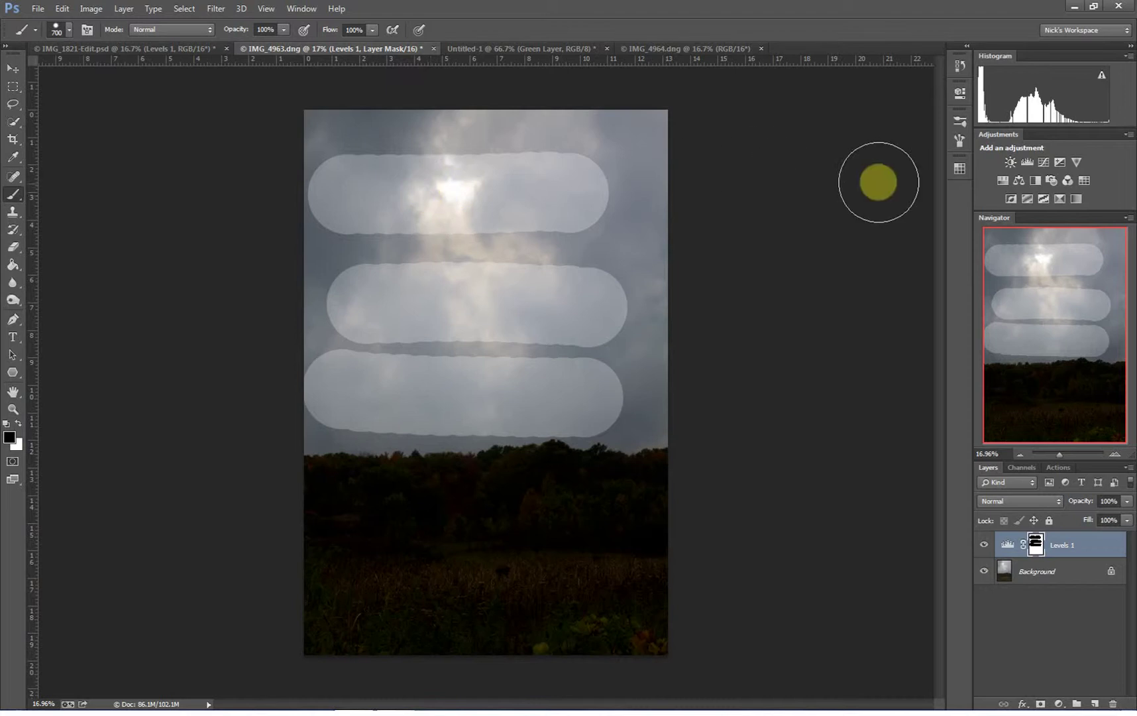
# Step: Revert the photo to the Modify Levels Layer history state, undoing the three sky strokes
pyautogui.click(958, 67)
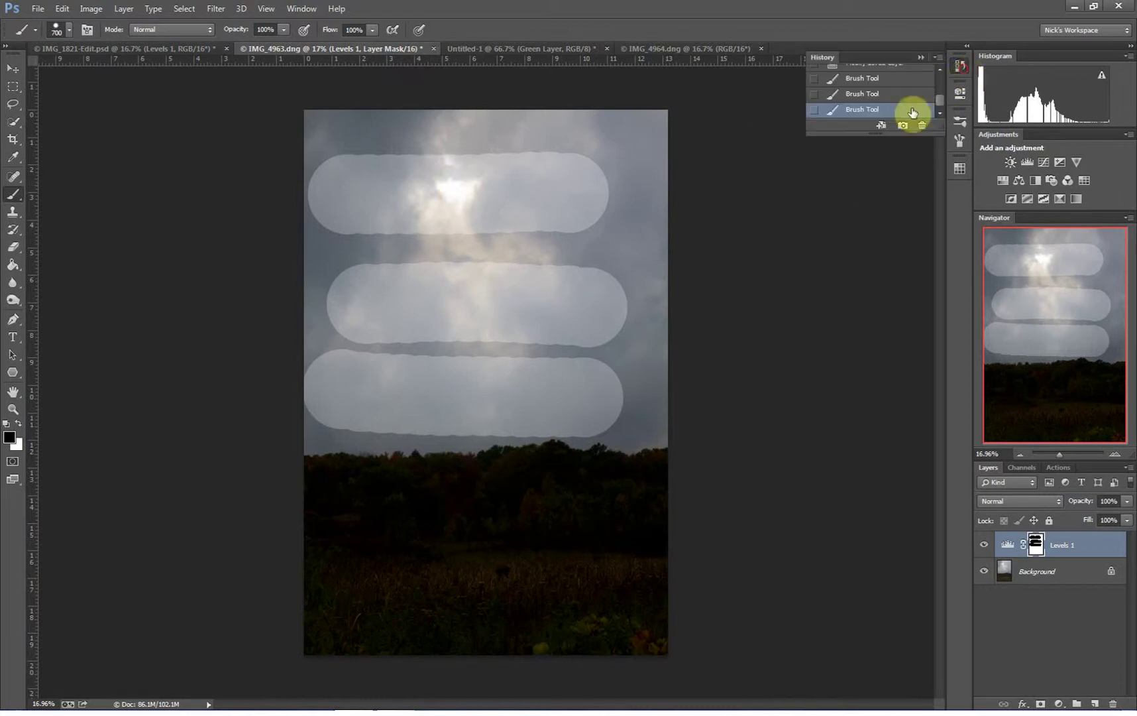
pyautogui.click(940, 70)
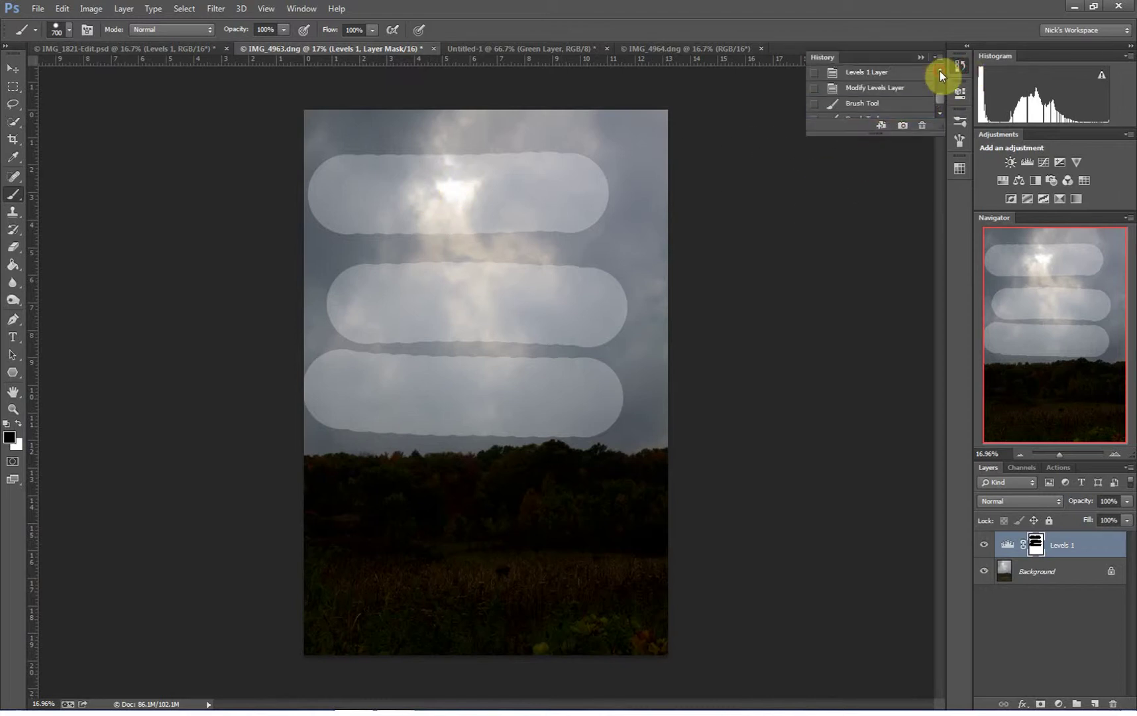
pyautogui.click(868, 89)
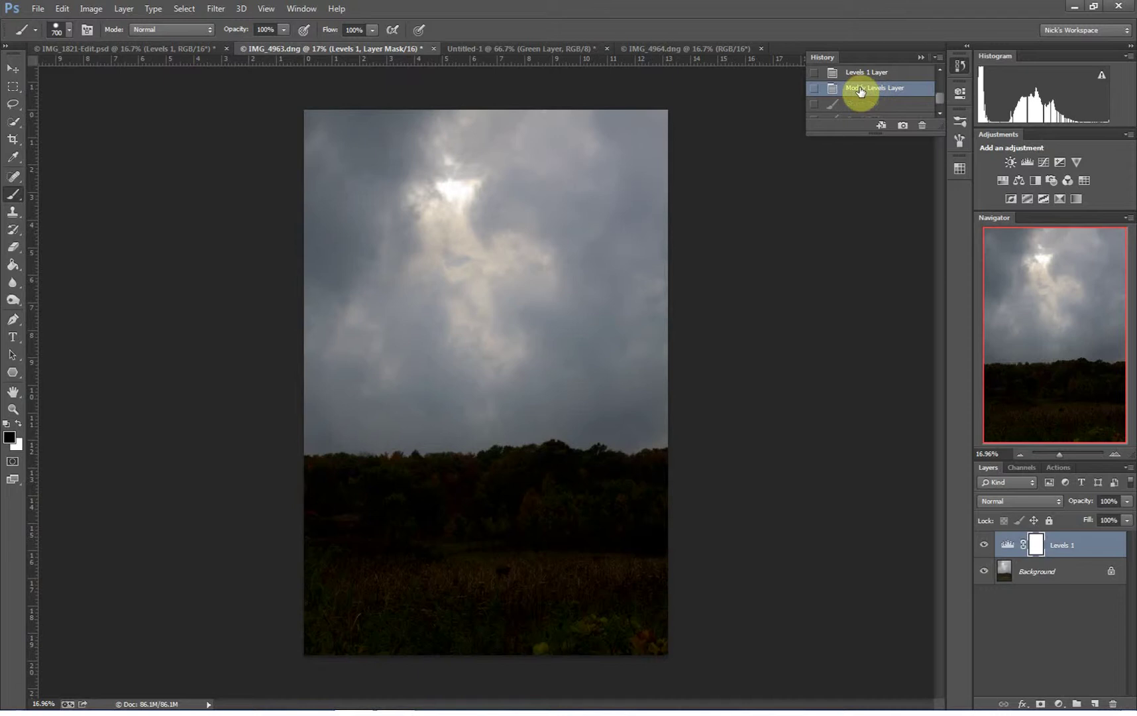
pyautogui.click(922, 56)
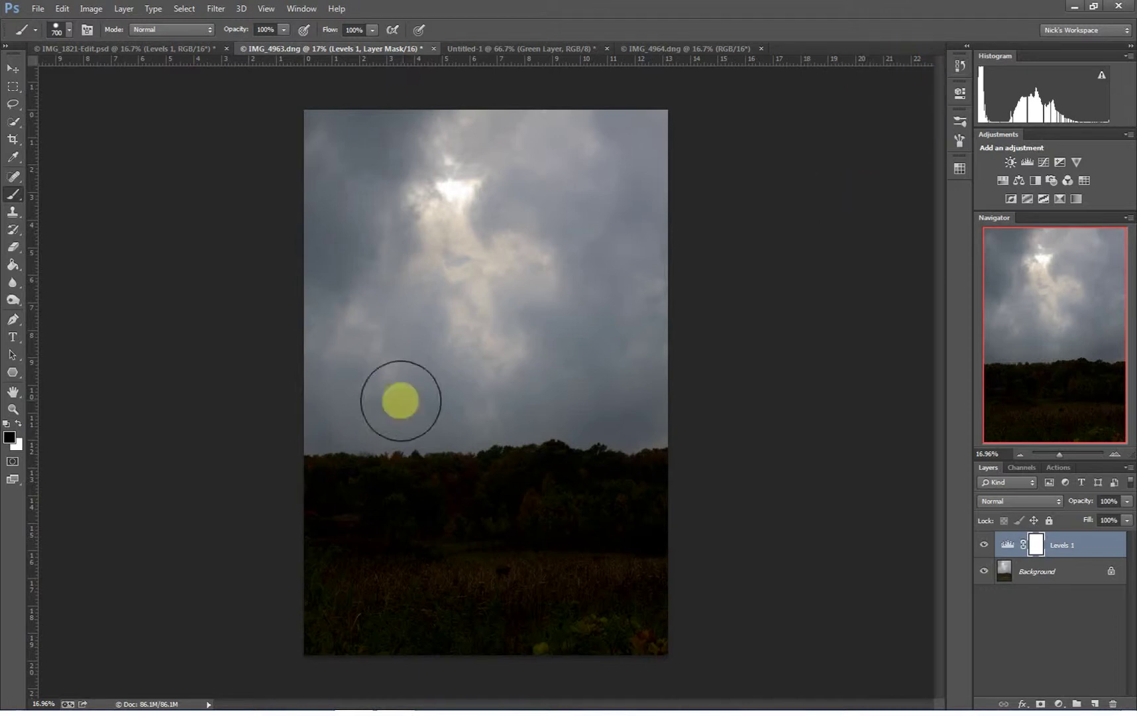
# Step: Set the brush hardness to 0% and paint black over the trees and field on the Levels 1 mask
pyautogui.click(69, 30)
pyautogui.moveTo(156, 106); pyautogui.dragTo(78, 106)
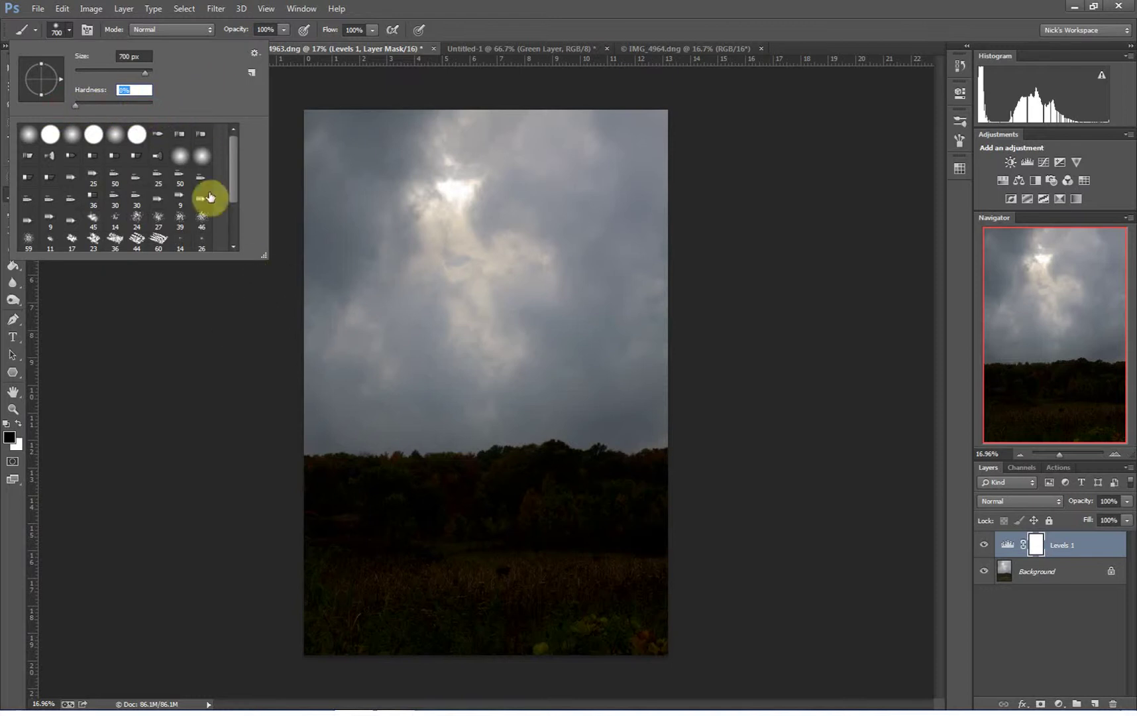
pyautogui.click(69, 29)
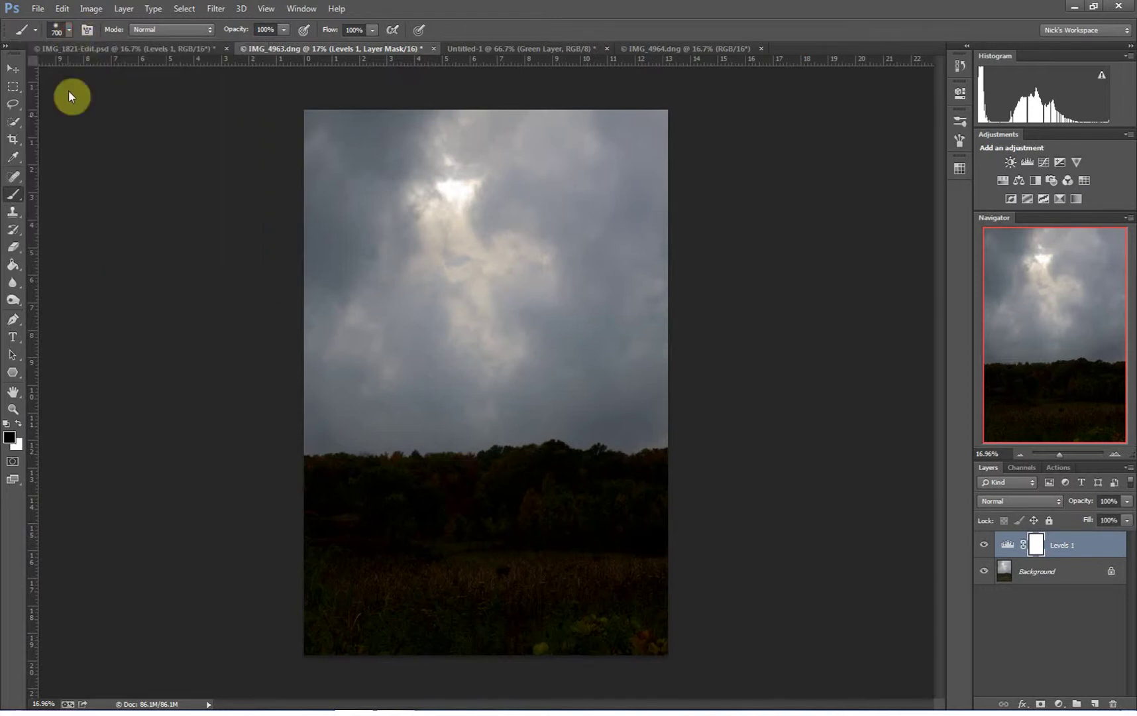
pyautogui.moveTo(350, 541)
pyautogui.mouseDown()
pyautogui.moveTo(309, 497)
pyautogui.moveTo(427, 495)
pyautogui.moveTo(400, 518)
pyautogui.moveTo(412, 493)
pyautogui.moveTo(502, 492)
pyautogui.moveTo(481, 510)
pyautogui.moveTo(488, 489)
pyautogui.moveTo(593, 481)
pyautogui.moveTo(615, 507)
pyautogui.moveTo(577, 498)
pyautogui.moveTo(661, 487)
pyautogui.moveTo(678, 500)
pyautogui.moveTo(605, 527)
pyautogui.moveTo(363, 543)
pyautogui.moveTo(636, 546)
pyautogui.moveTo(733, 562)
pyautogui.moveTo(469, 592)
pyautogui.moveTo(289, 593)
pyautogui.moveTo(685, 607)
pyautogui.moveTo(673, 639)
pyautogui.moveTo(270, 645)
pyautogui.moveTo(552, 627)
pyautogui.moveTo(338, 543)
pyautogui.moveTo(340, 500)
pyautogui.moveTo(295, 493)
pyautogui.moveTo(350, 495)
pyautogui.moveTo(361, 511)
pyautogui.moveTo(571, 514)
pyautogui.moveTo(647, 499)
pyautogui.moveTo(617, 491)
pyautogui.moveTo(664, 500)
pyautogui.moveTo(637, 545)
pyautogui.moveTo(542, 558)
pyautogui.moveTo(467, 551)
pyautogui.moveTo(556, 535)
pyautogui.mouseUp()
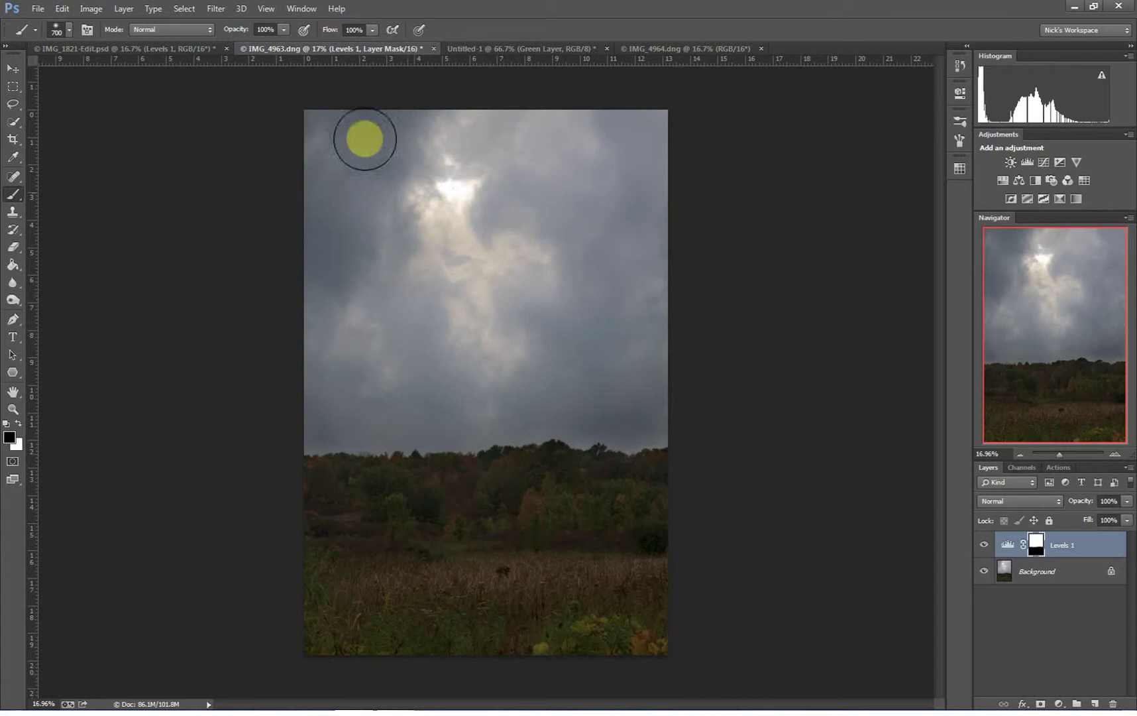
# Step: Toggle the Levels 1 layer's visibility repeatedly to compare the photo with and without the masked adjustment, leaving it shown
pyautogui.click(986, 547)
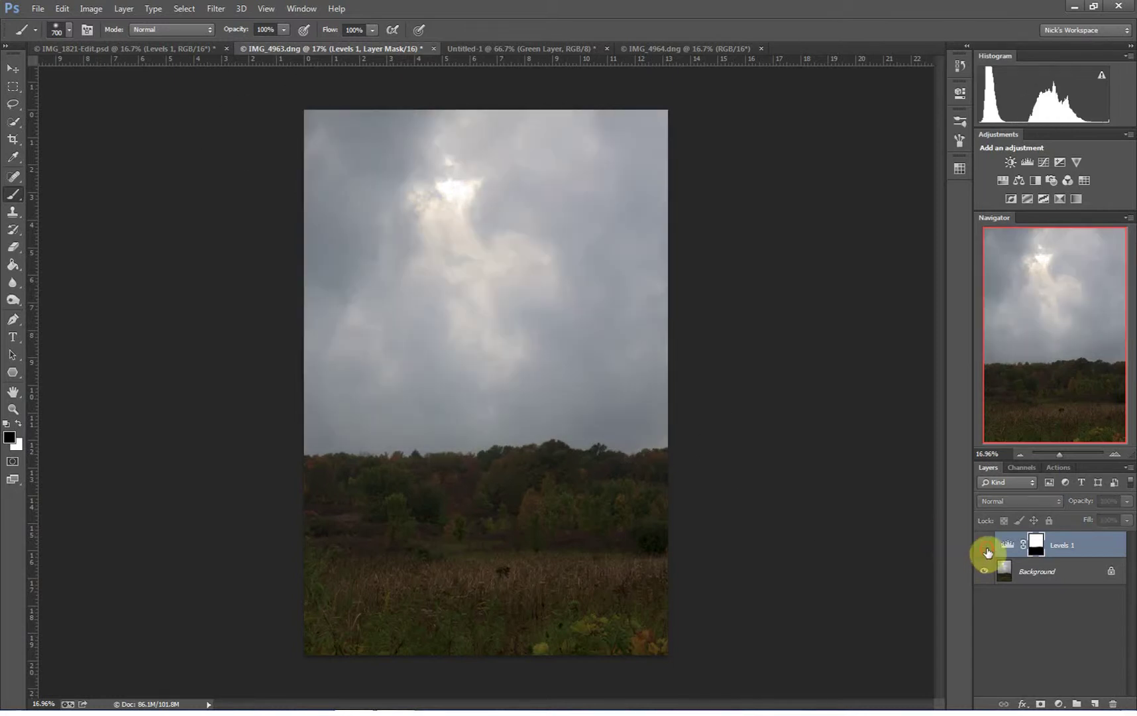
pyautogui.click(985, 546)
pyautogui.click(986, 547)
pyautogui.click(986, 547)
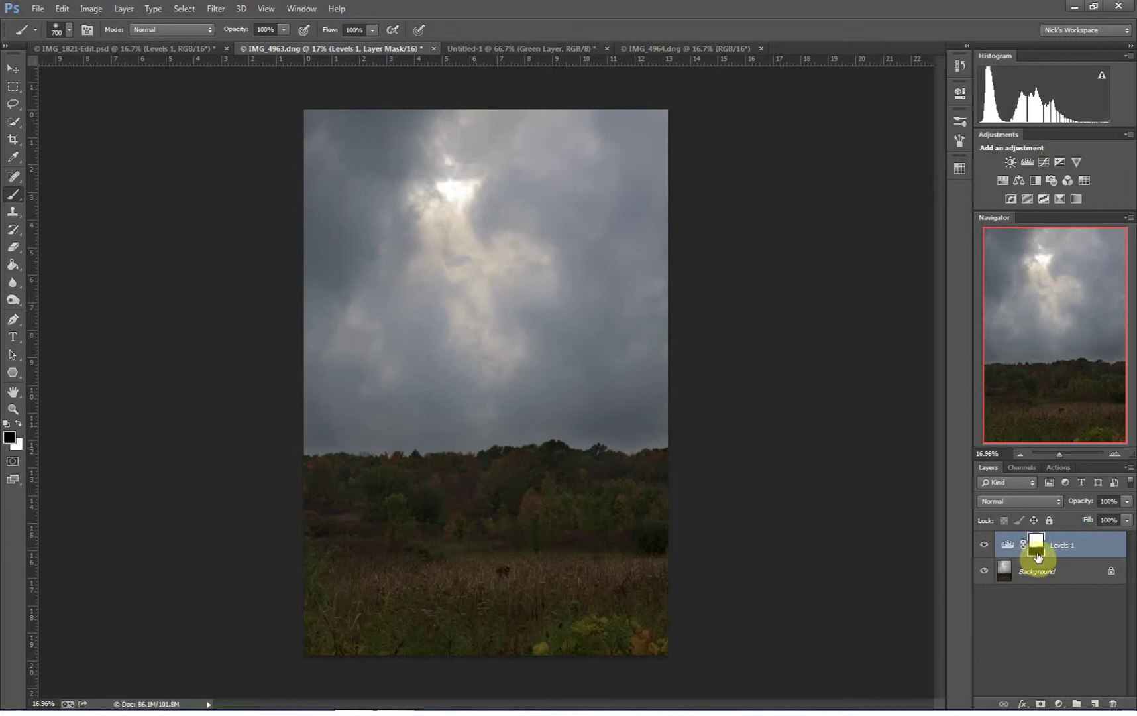
pyautogui.click(986, 546)
pyautogui.click(986, 547)
pyautogui.click(985, 547)
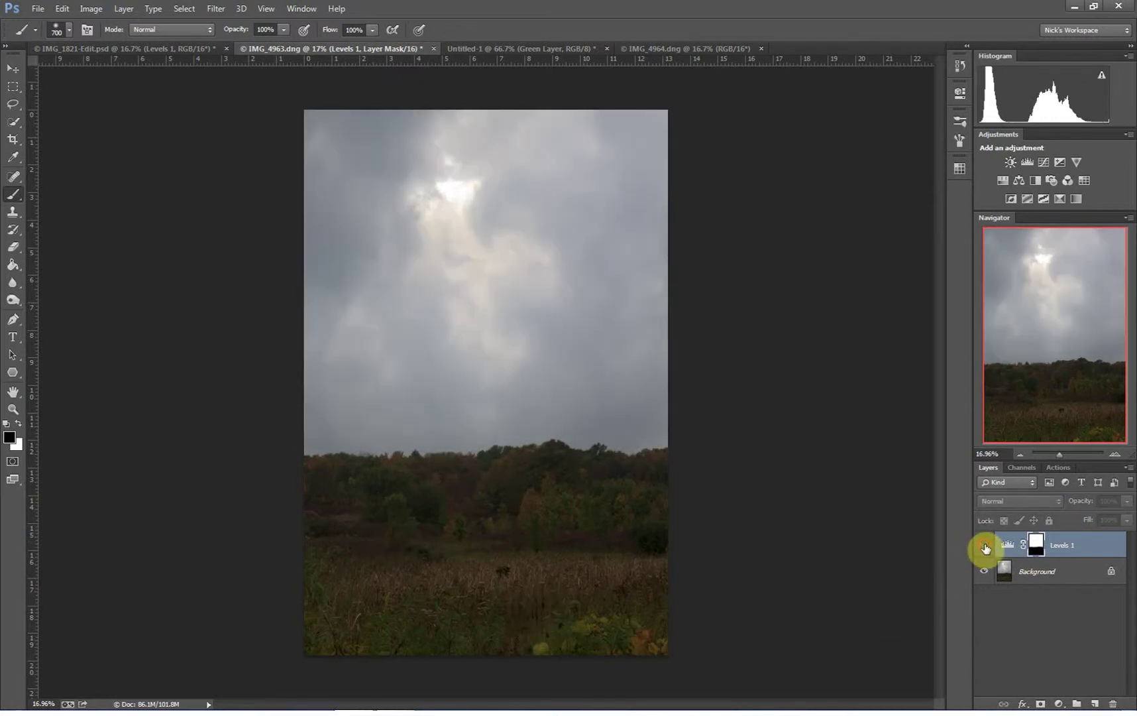
pyautogui.click(986, 547)
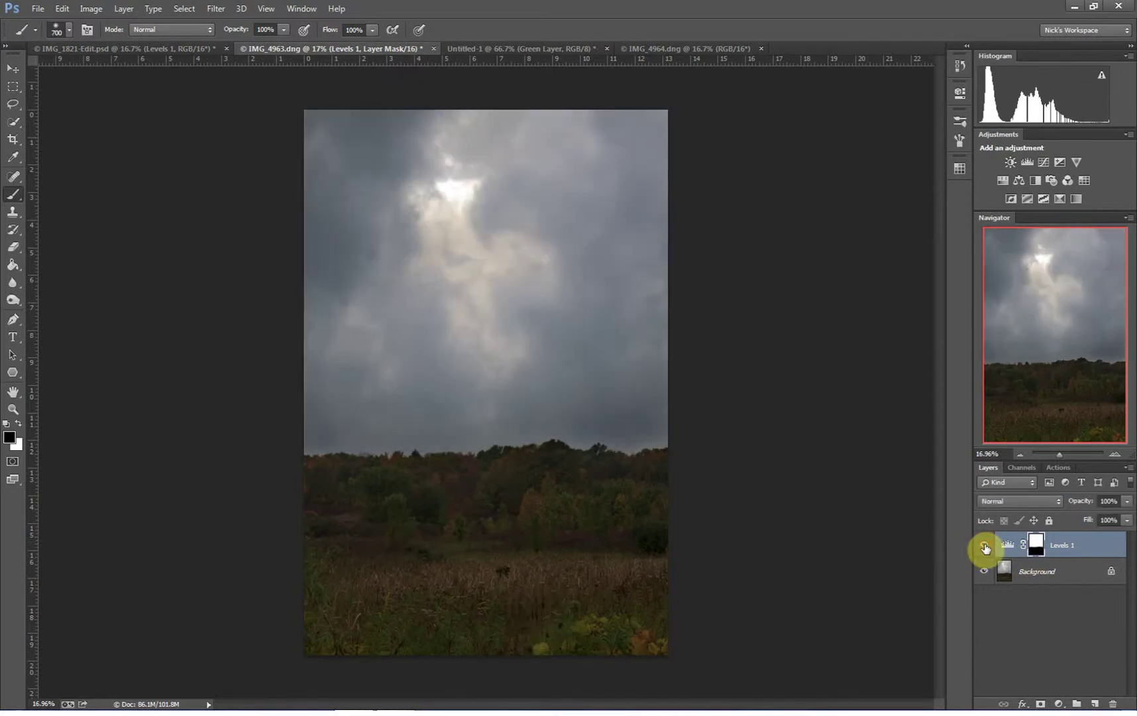
# Step: Add a Hue/Saturation adjustment layer above Levels 1 and set its saturation to +40
pyautogui.click(1058, 702)
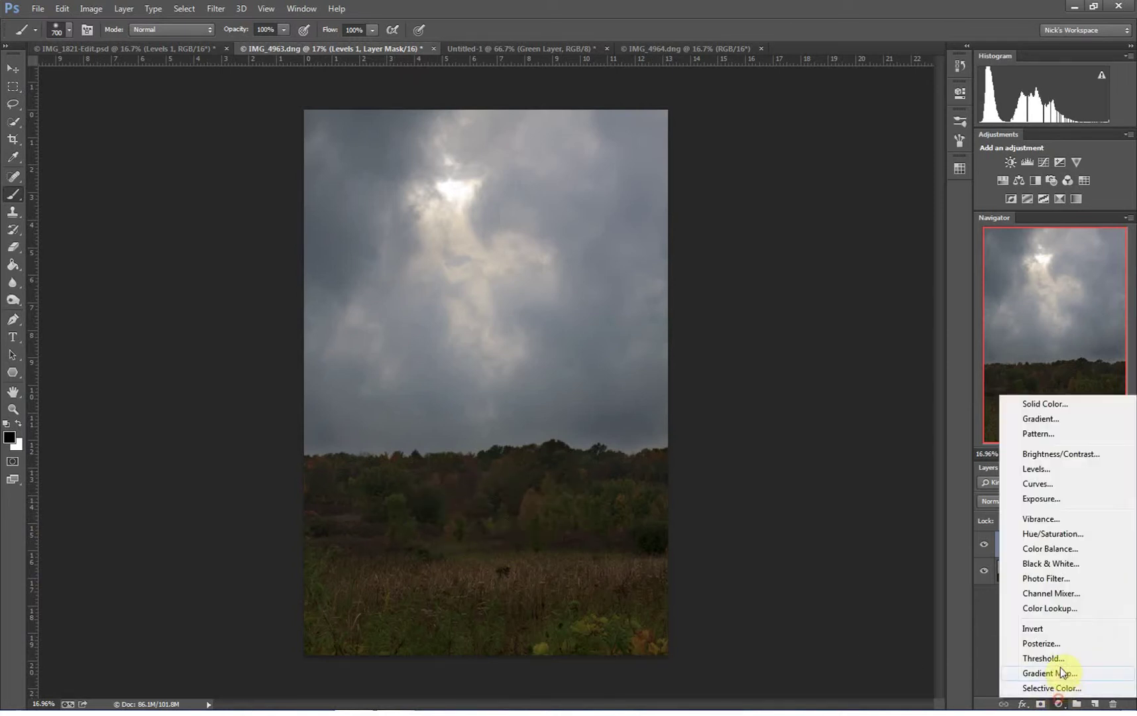
pyautogui.click(1041, 535)
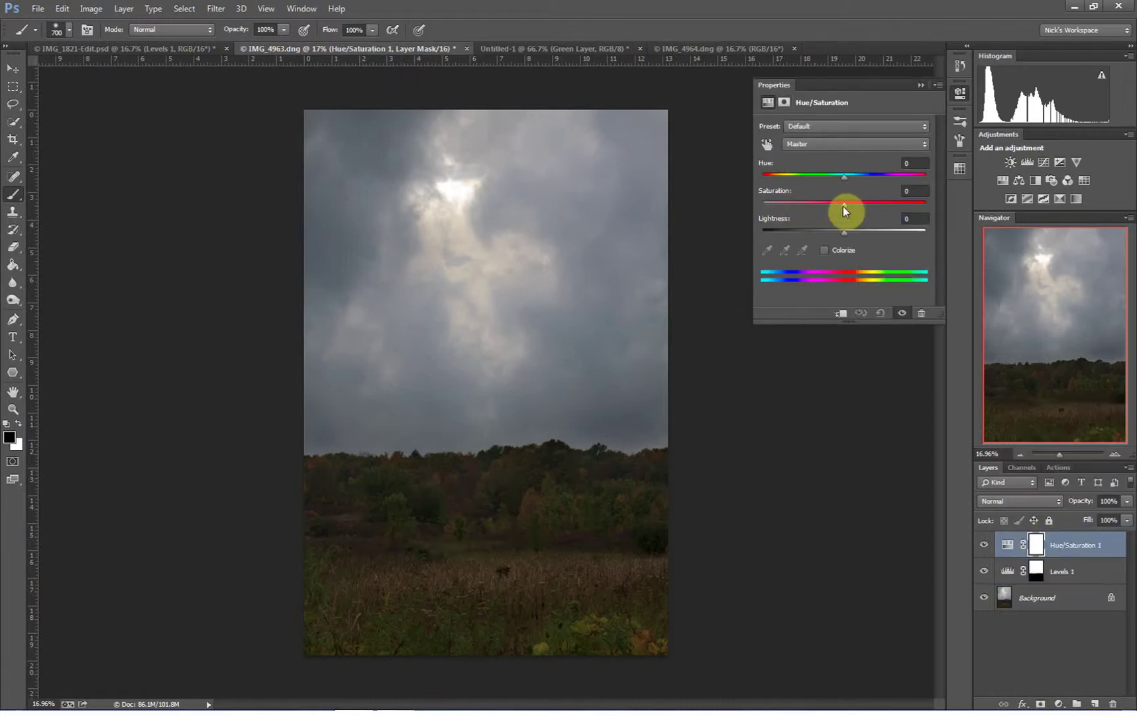
pyautogui.moveTo(844, 206); pyautogui.dragTo(852, 207)
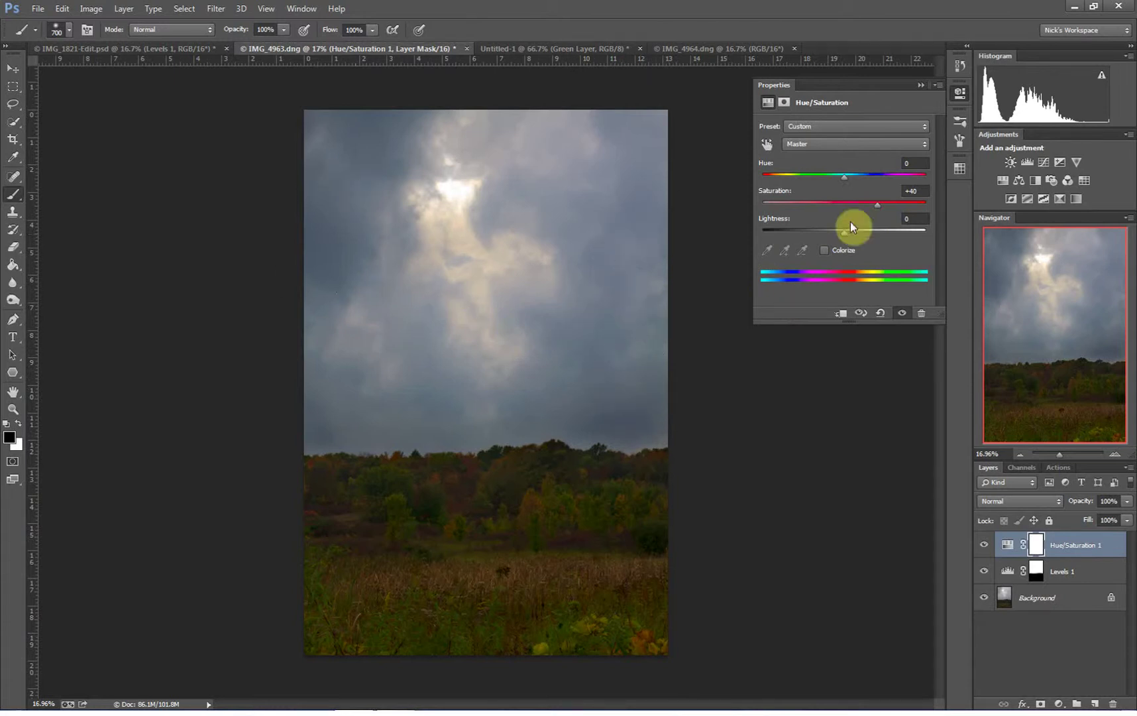
# Step: Toggle the Hue/Saturation 1 layer's visibility repeatedly to compare the photo's colours before and after, leaving it shown
pyautogui.click(981, 544)
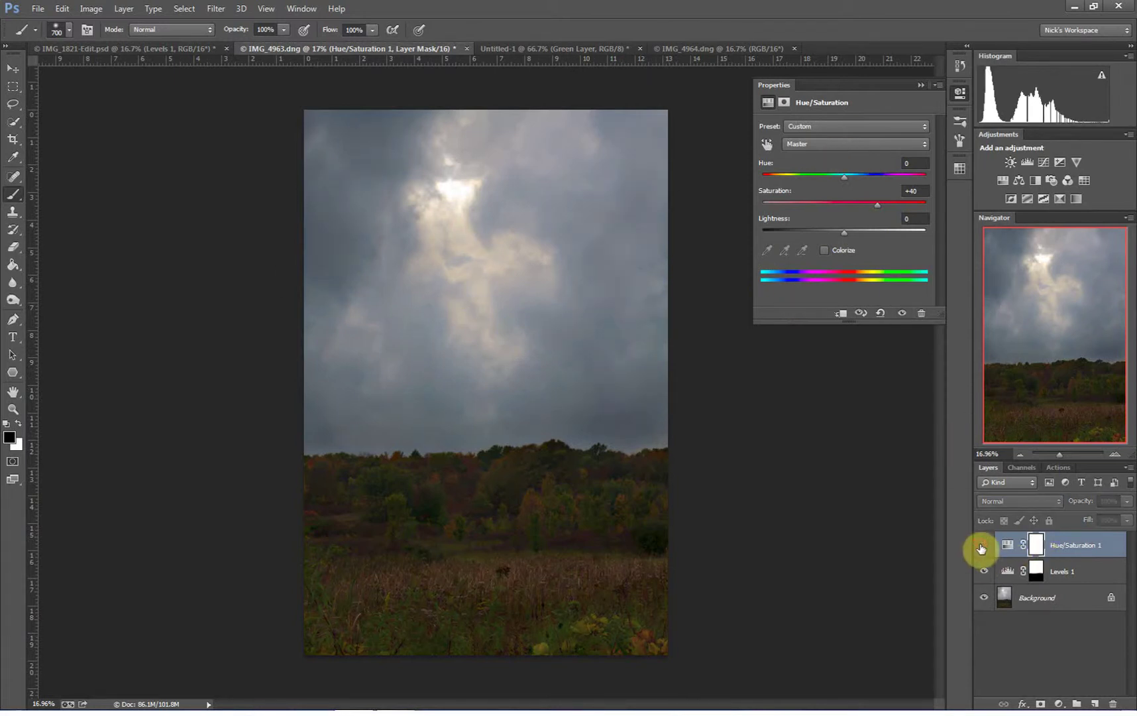
pyautogui.click(982, 545)
pyautogui.click(983, 545)
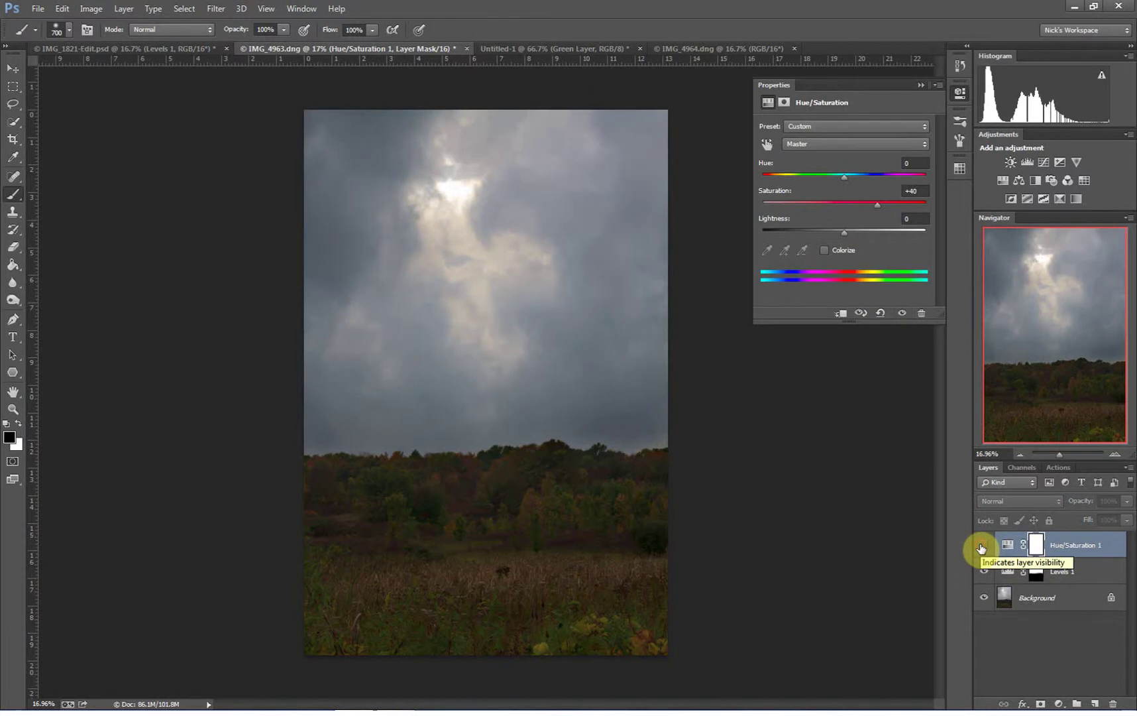
pyautogui.click(984, 545)
pyautogui.click(984, 545)
pyautogui.click(982, 545)
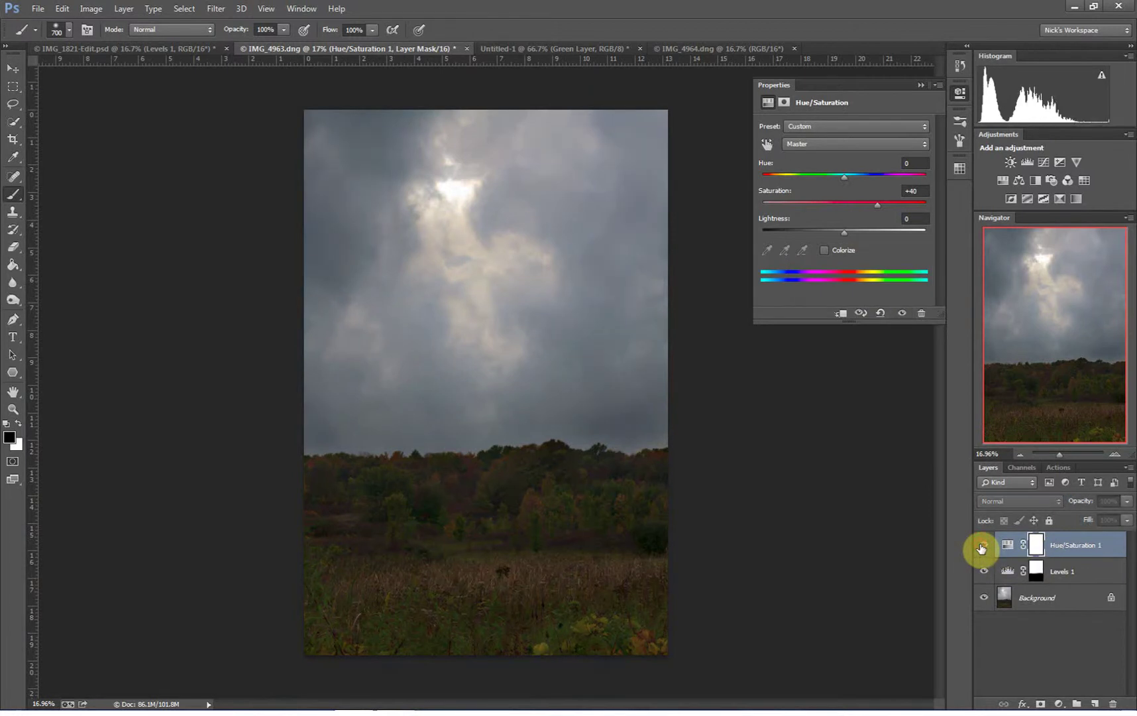
pyautogui.click(981, 545)
pyautogui.click(981, 545)
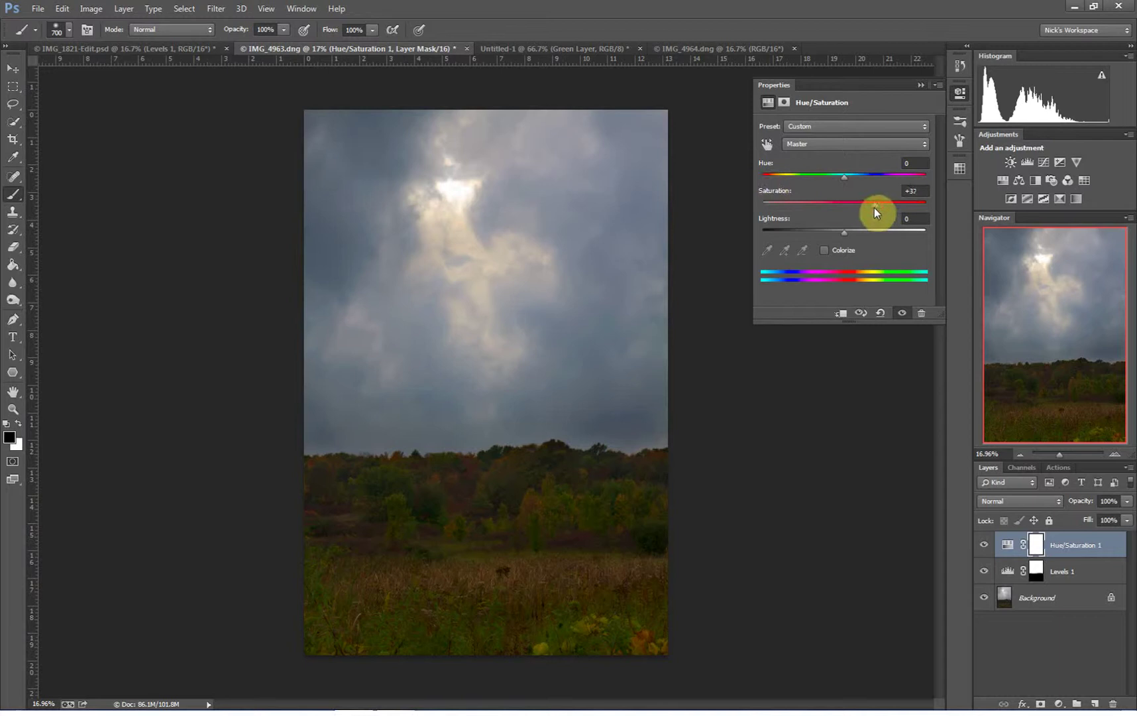
# Step: Set the Hue/Saturation 1 saturation to +36 and compare the photo with the adjustment hidden and shown
pyautogui.moveTo(875, 207); pyautogui.dragTo(874, 207)
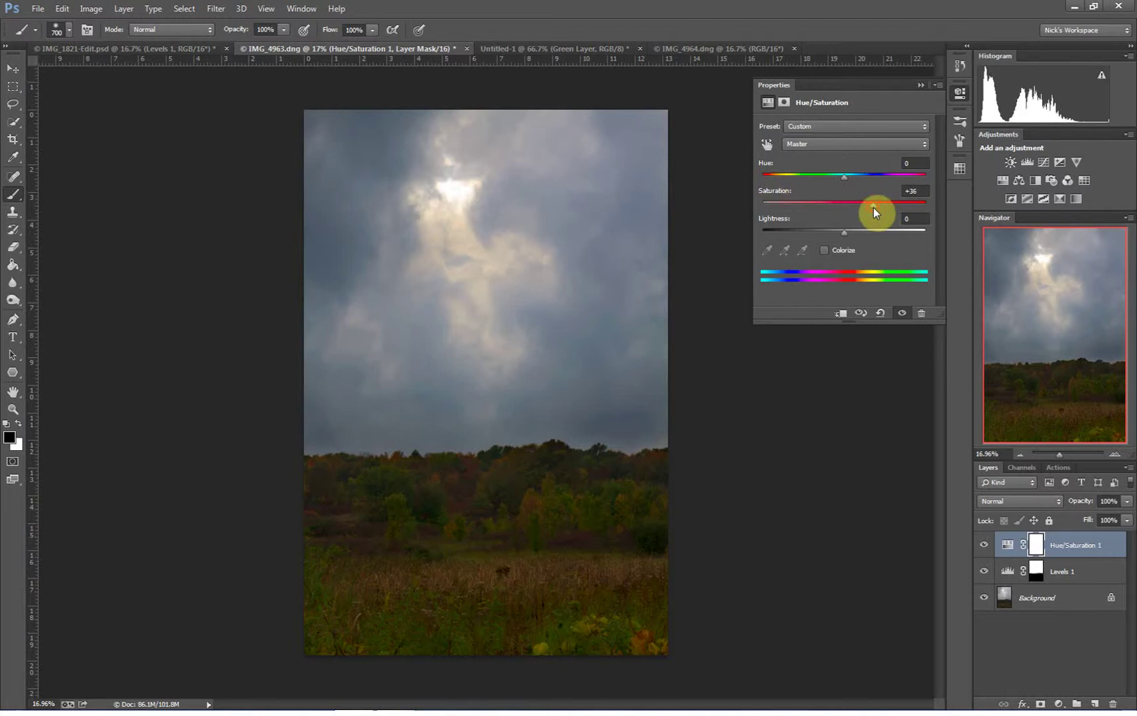
pyautogui.click(918, 86)
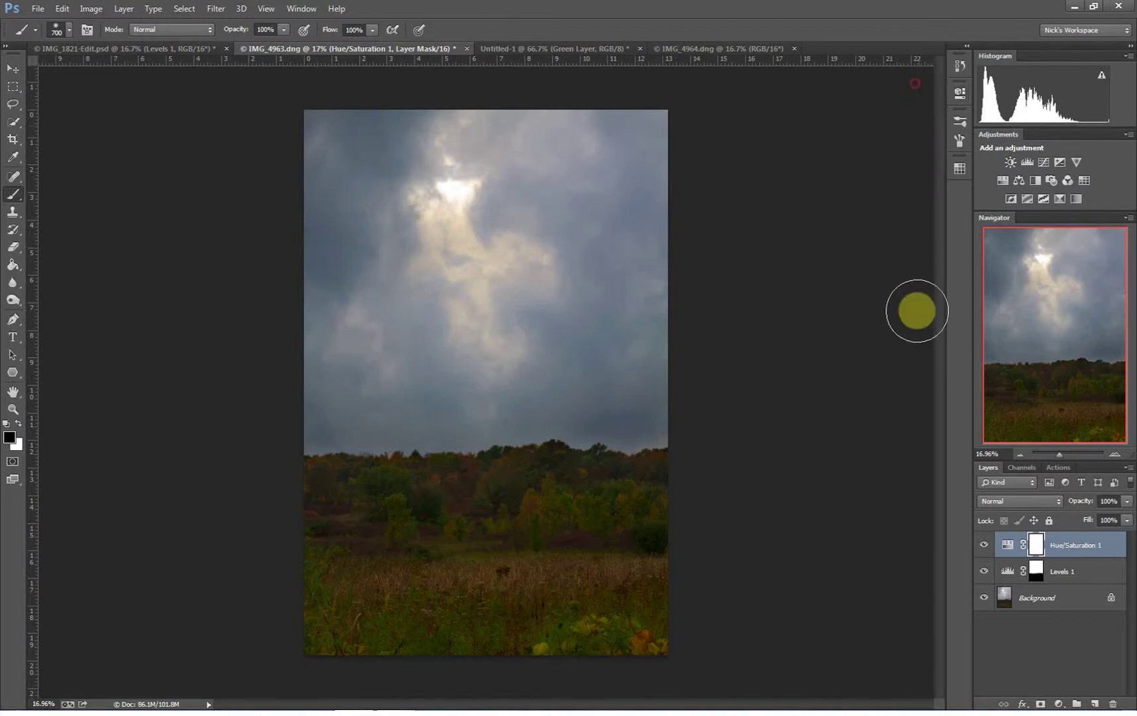
pyautogui.click(986, 543)
pyautogui.click(986, 544)
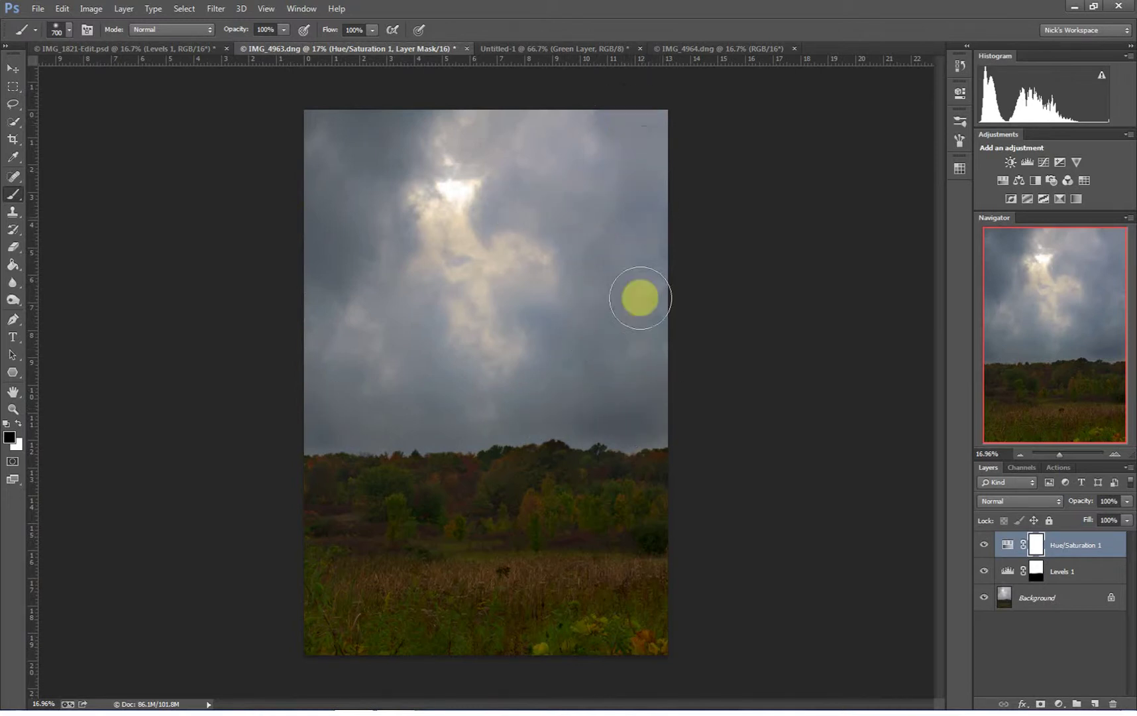
# Step: Paint black over the grey sky around the bright clouds on the Hue/Saturation 1 mask and compare with the layer hidden and shown
pyautogui.moveTo(586, 123)
pyautogui.mouseDown()
pyautogui.moveTo(551, 165)
pyautogui.moveTo(383, 140)
pyautogui.moveTo(321, 292)
pyautogui.moveTo(340, 388)
pyautogui.moveTo(435, 401)
pyautogui.moveTo(520, 373)
pyautogui.moveTo(495, 453)
pyautogui.mouseUp()
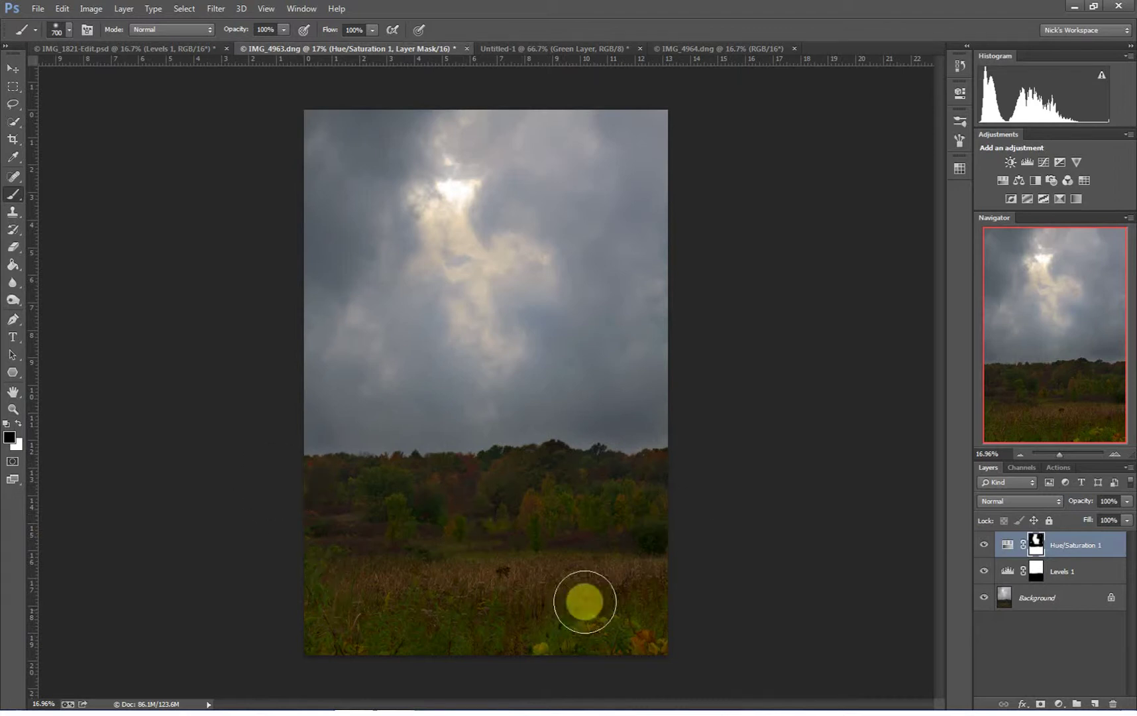
pyautogui.click(984, 547)
pyautogui.click(984, 547)
pyautogui.click(984, 547)
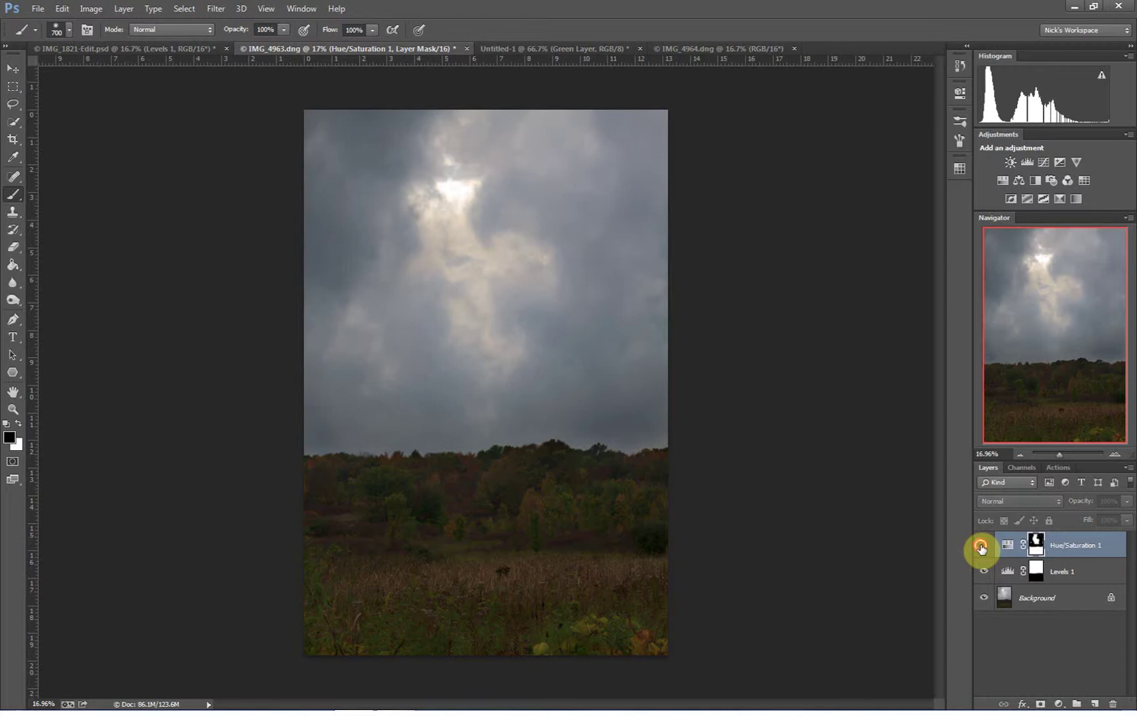
pyautogui.click(984, 547)
pyautogui.click(983, 547)
pyautogui.click(983, 547)
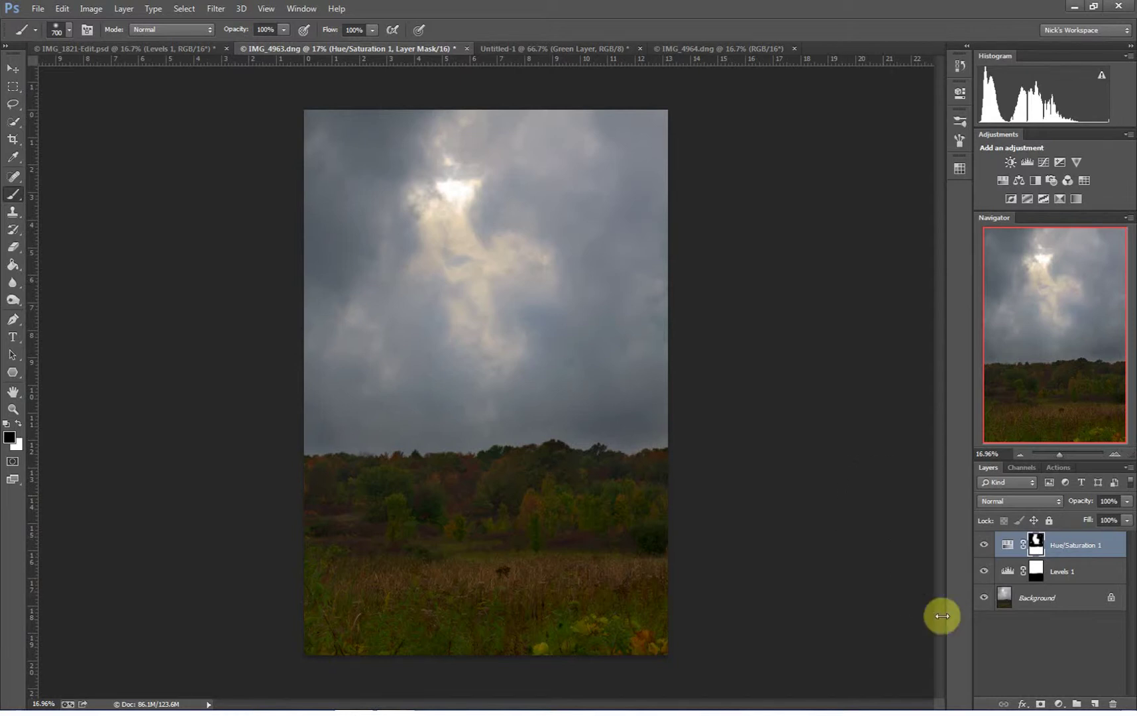
# Step: Add a Levels adjustment layer above Hue/Saturation 1 and raise its shadow input to darken the photo
pyautogui.click(1059, 703)
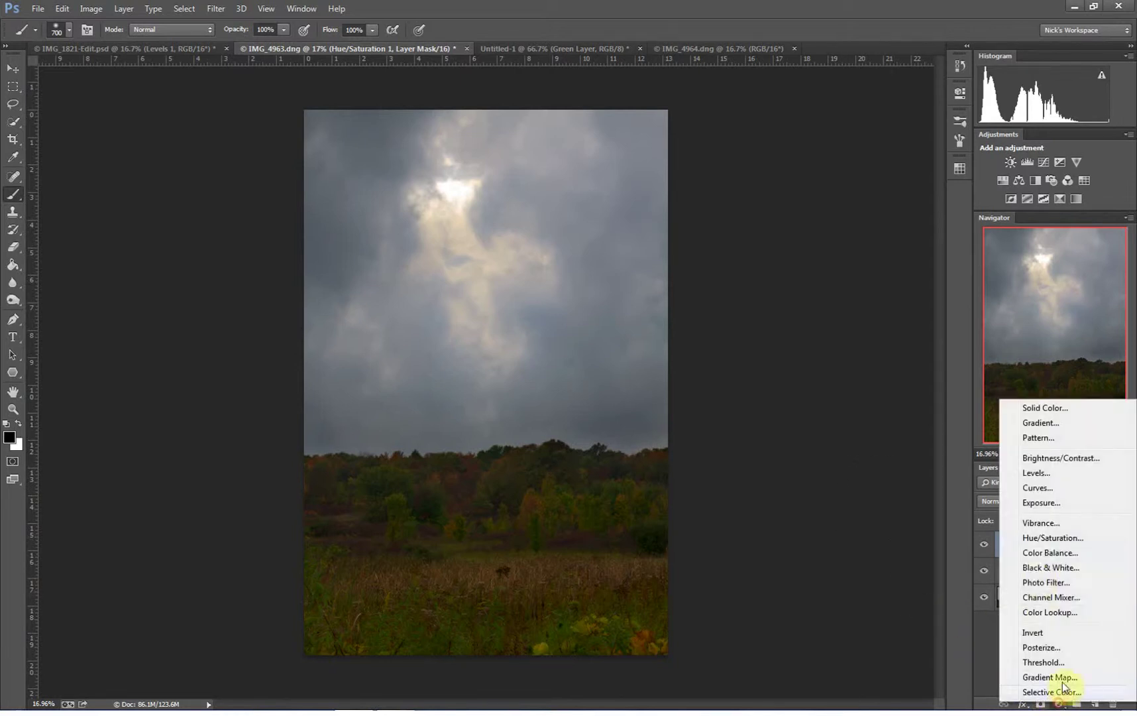
pyautogui.click(1052, 475)
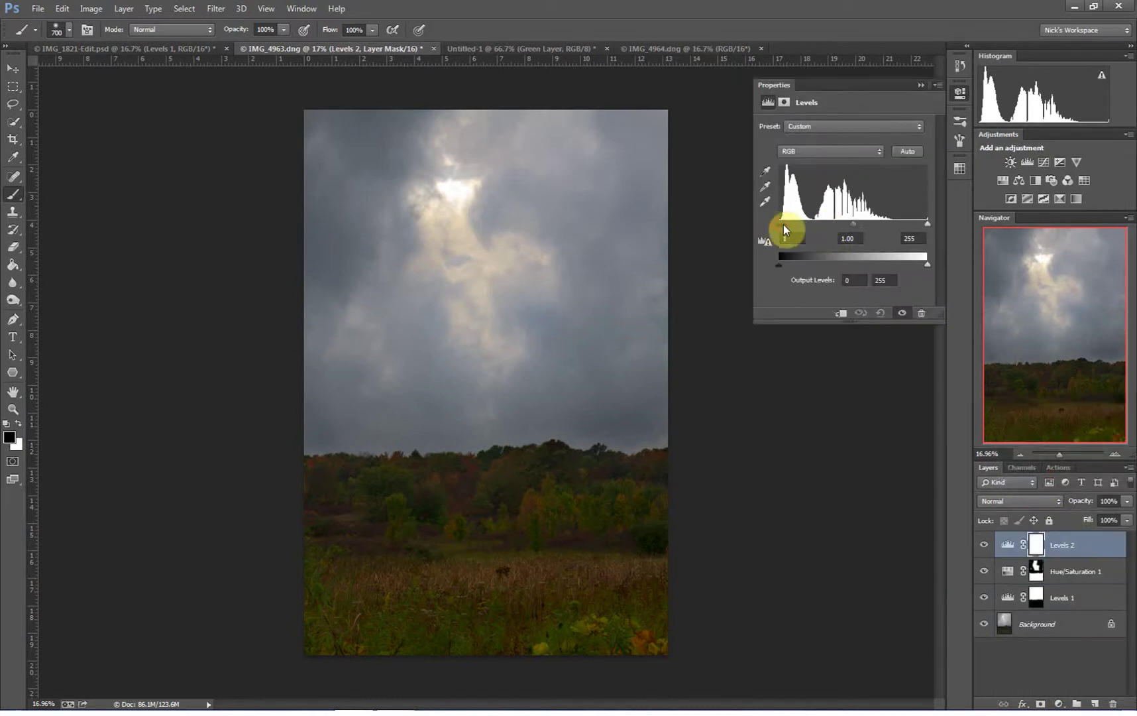
pyautogui.moveTo(785, 229); pyautogui.dragTo(794, 231)
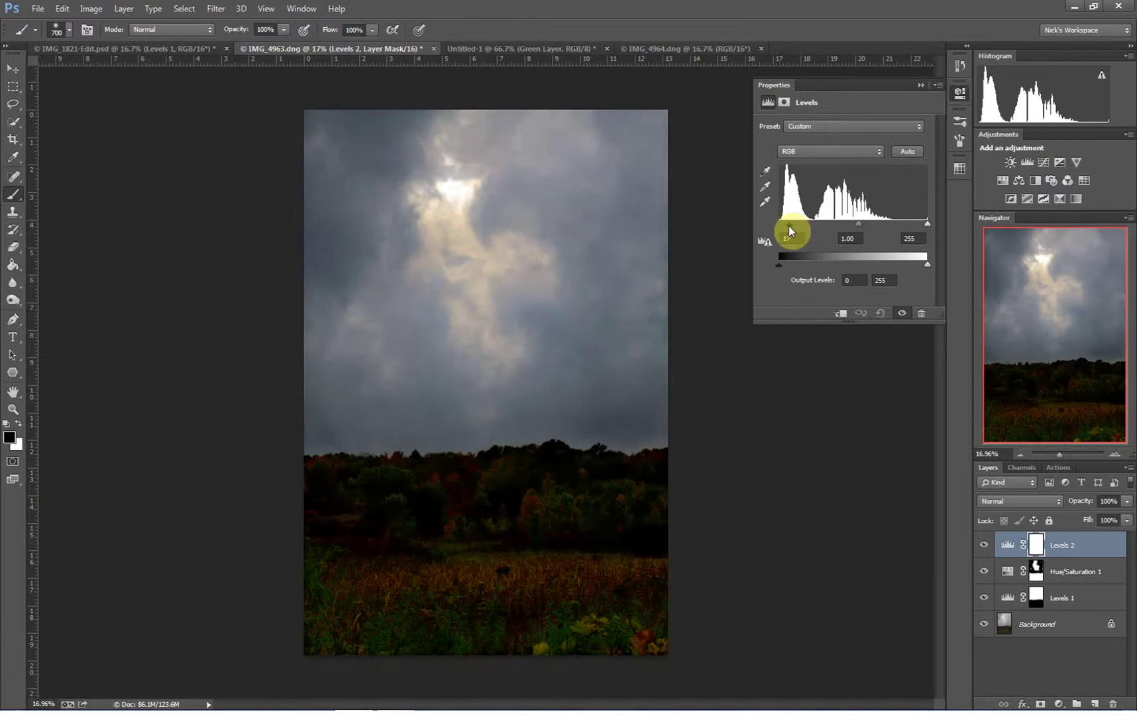
pyautogui.click(919, 83)
# Step: Invert the Levels 2 layer mask to black and make white the foreground colour
pyautogui.moveTo(1022, 536); pyautogui.dragTo(1036, 545)
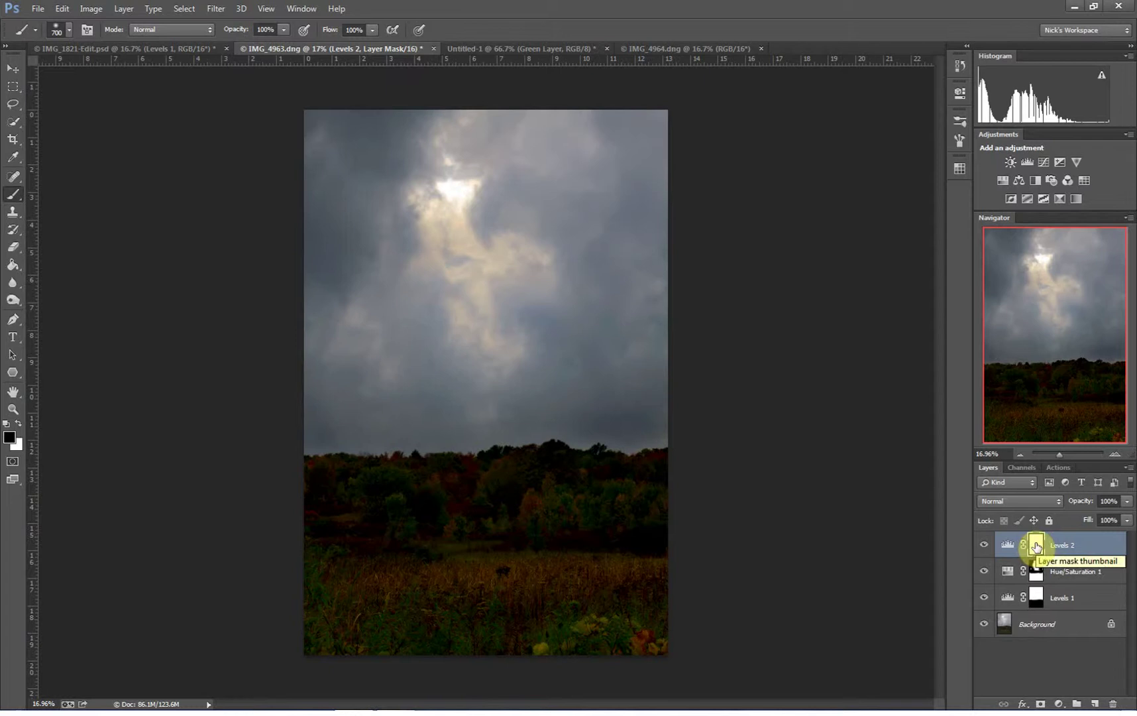
pyautogui.moveTo(1038, 547)
pyautogui.mouseDown()
pyautogui.moveTo(589, 525)
pyautogui.moveTo(824, 542)
pyautogui.moveTo(1008, 571)
pyautogui.moveTo(1038, 550)
pyautogui.moveTo(972, 540)
pyautogui.mouseUp()
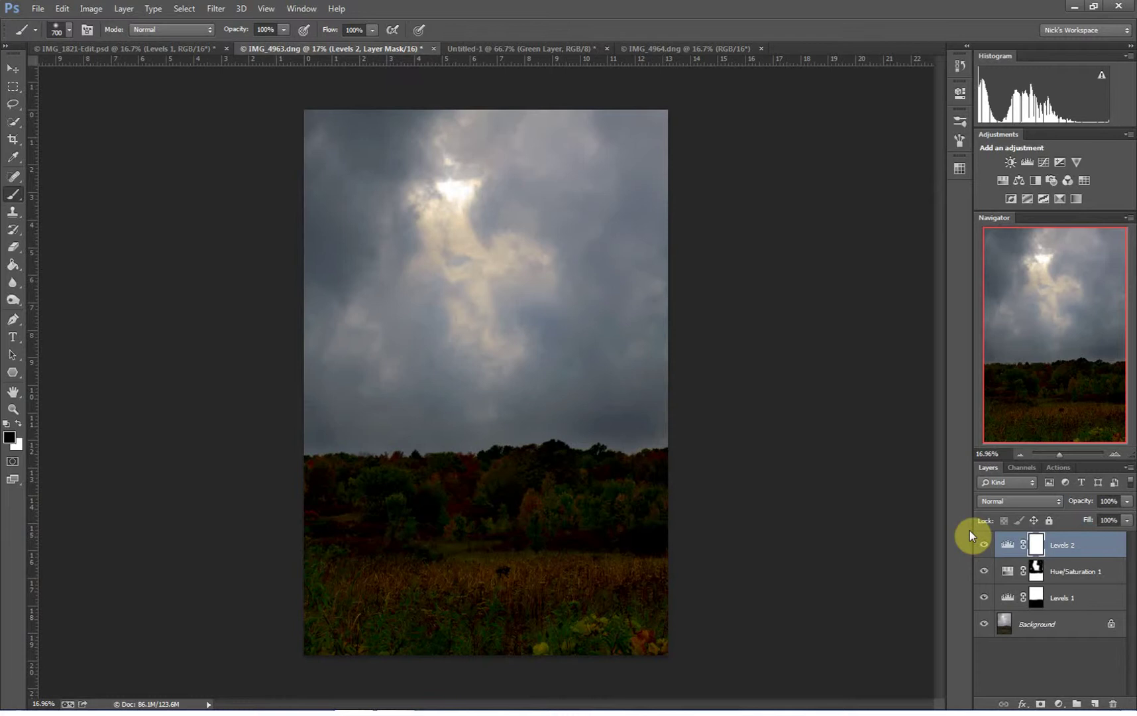
pyautogui.hotkey('ctrl', 'i')
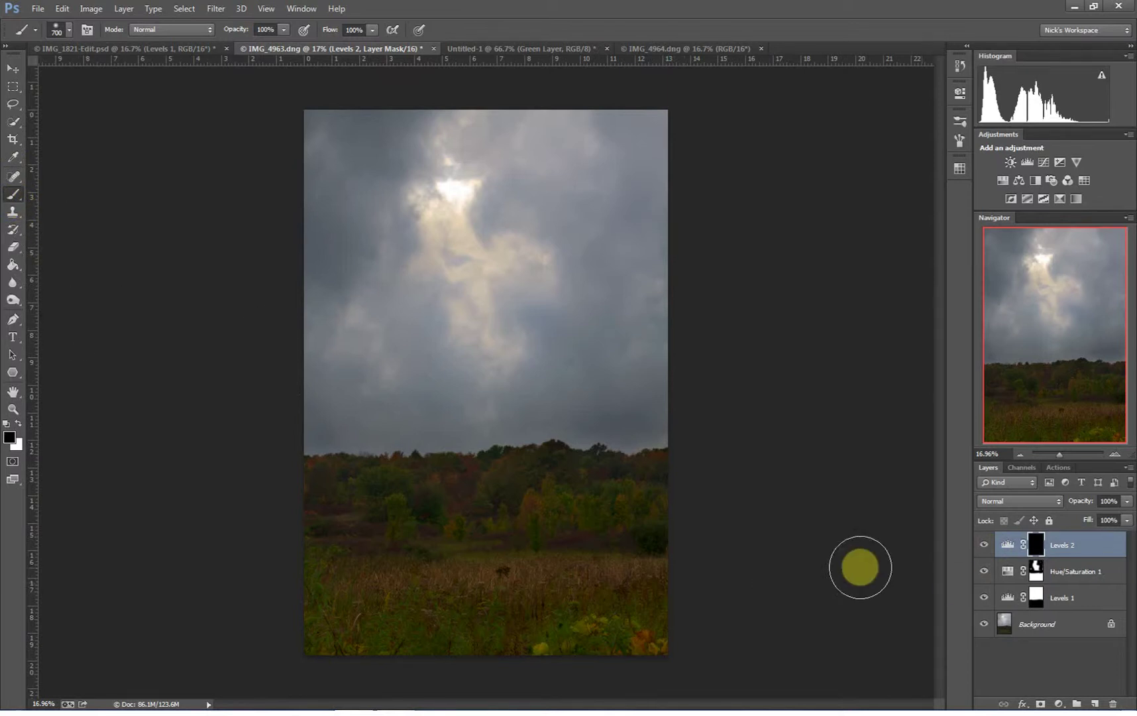
pyautogui.press('x')
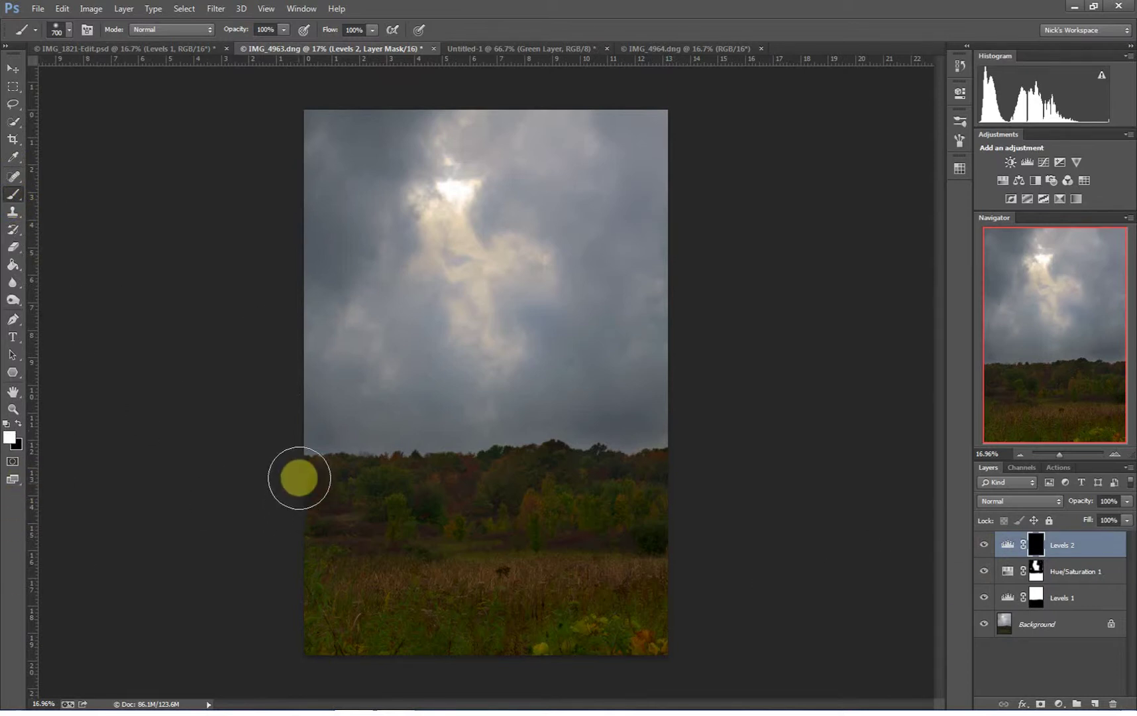
# Step: Try painting white around the photo's edges on the Levels 2 mask at 100% opacity, and revert to the Invert history state
pyautogui.moveTo(318, 411)
pyautogui.mouseDown()
pyautogui.moveTo(310, 649)
pyautogui.moveTo(315, 626)
pyautogui.moveTo(662, 632)
pyautogui.moveTo(592, 628)
pyautogui.moveTo(644, 562)
pyautogui.moveTo(651, 424)
pyautogui.moveTo(647, 446)
pyautogui.moveTo(638, 412)
pyautogui.moveTo(651, 429)
pyautogui.moveTo(659, 235)
pyautogui.moveTo(637, 120)
pyautogui.moveTo(359, 124)
pyautogui.moveTo(344, 208)
pyautogui.moveTo(238, 330)
pyautogui.moveTo(299, 447)
pyautogui.moveTo(360, 510)
pyautogui.moveTo(442, 479)
pyautogui.moveTo(619, 461)
pyautogui.moveTo(648, 495)
pyautogui.moveTo(733, 535)
pyautogui.moveTo(853, 547)
pyautogui.moveTo(587, 607)
pyautogui.moveTo(380, 572)
pyautogui.moveTo(324, 590)
pyautogui.mouseUp()
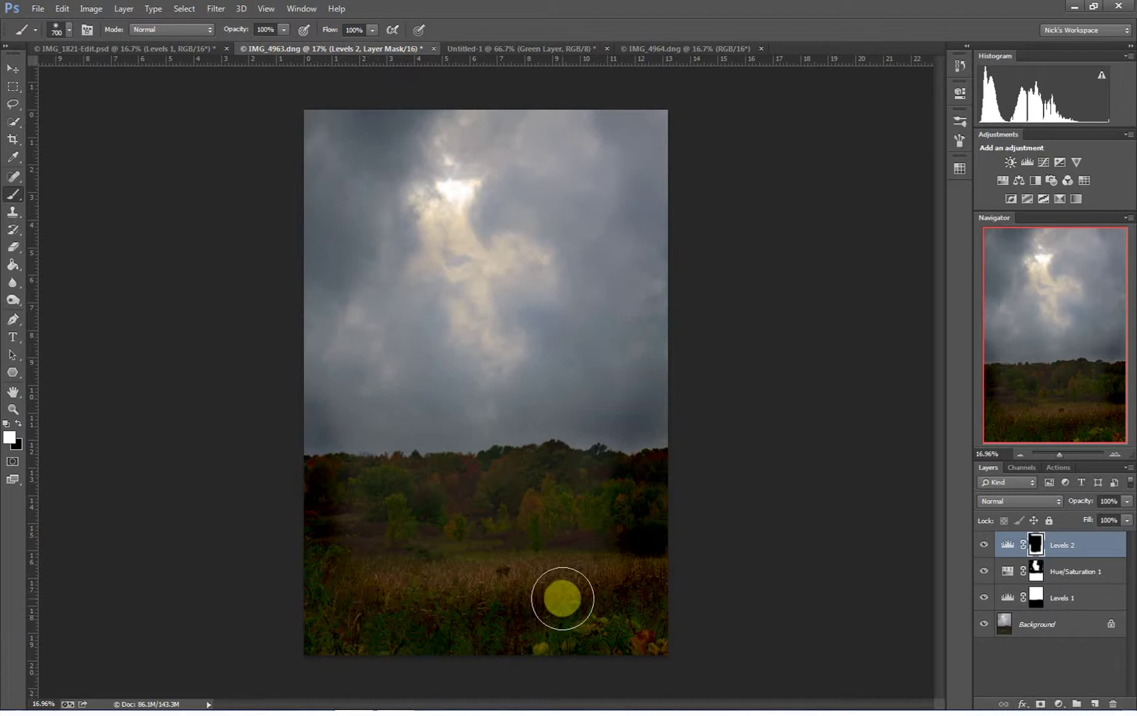
pyautogui.click(961, 66)
pyautogui.hotkey('ctrl', 'i')
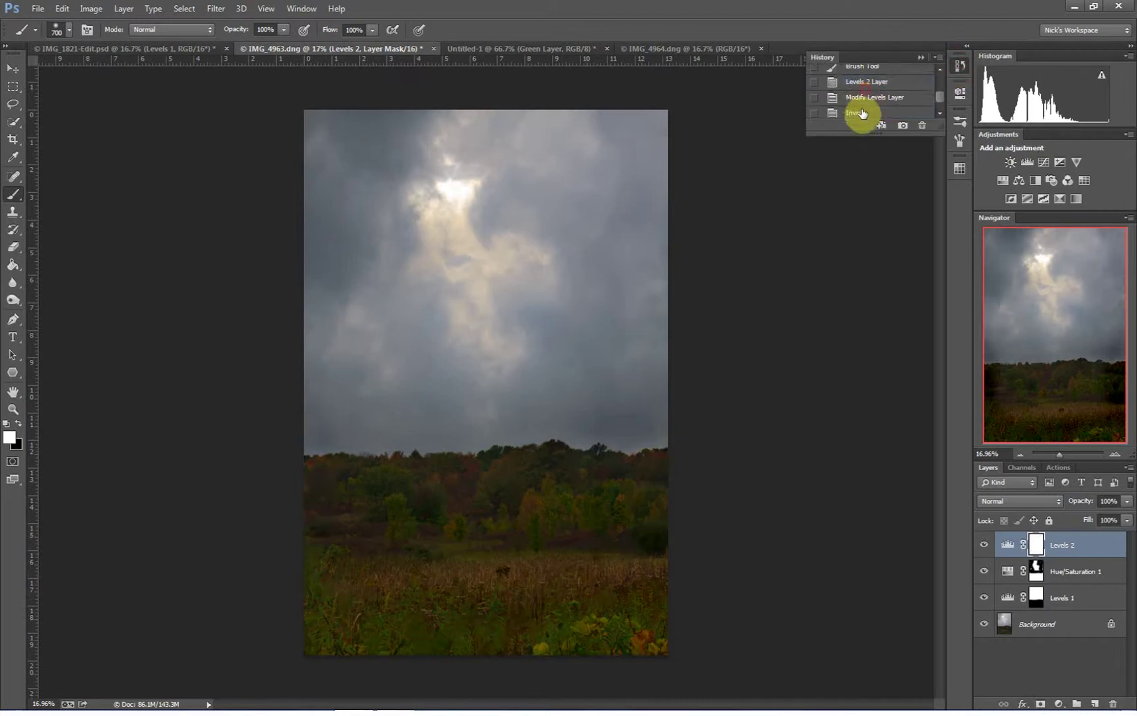
pyautogui.click(862, 113)
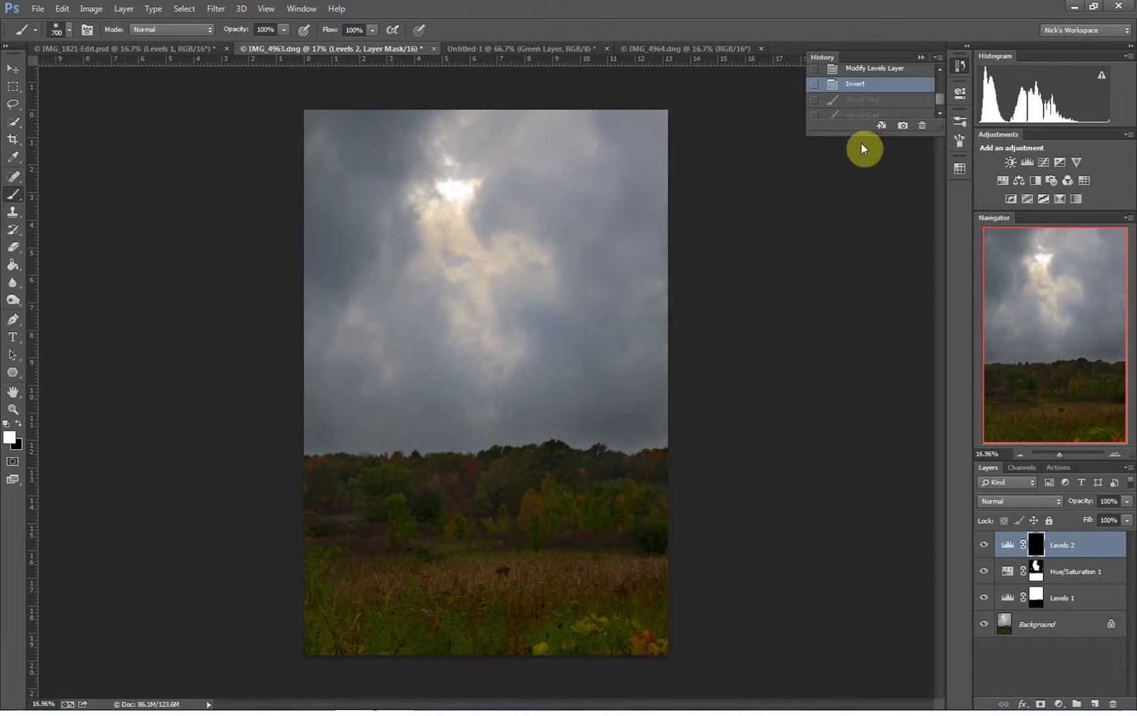
pyautogui.click(960, 67)
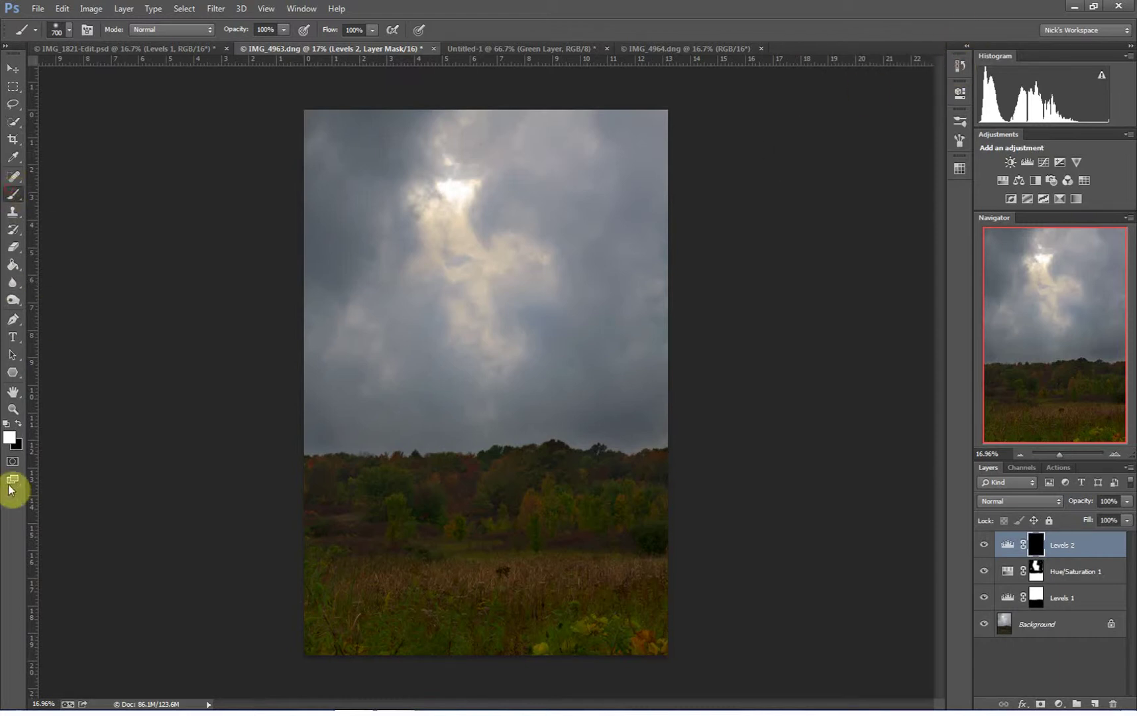
# Step: Set the brush opacity to 15% and paint white along the photo's left, bottom and lower right edges on the Levels 2 mask
pyautogui.moveTo(284, 30); pyautogui.dragTo(222, 43)
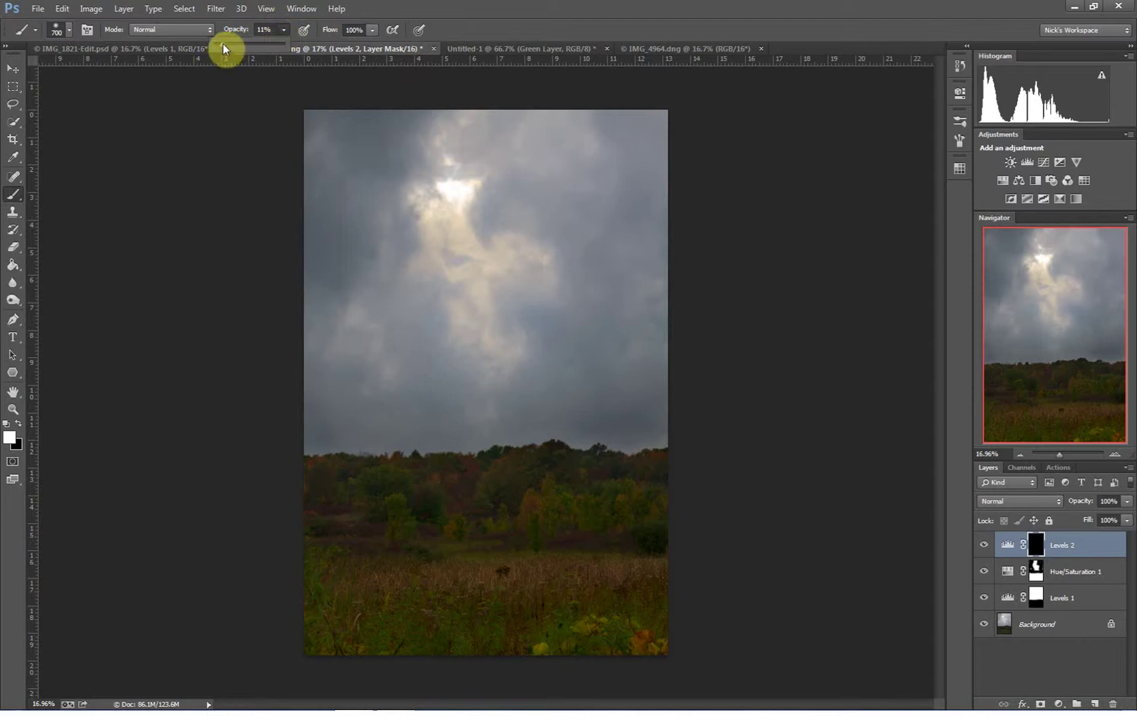
pyautogui.click(281, 30)
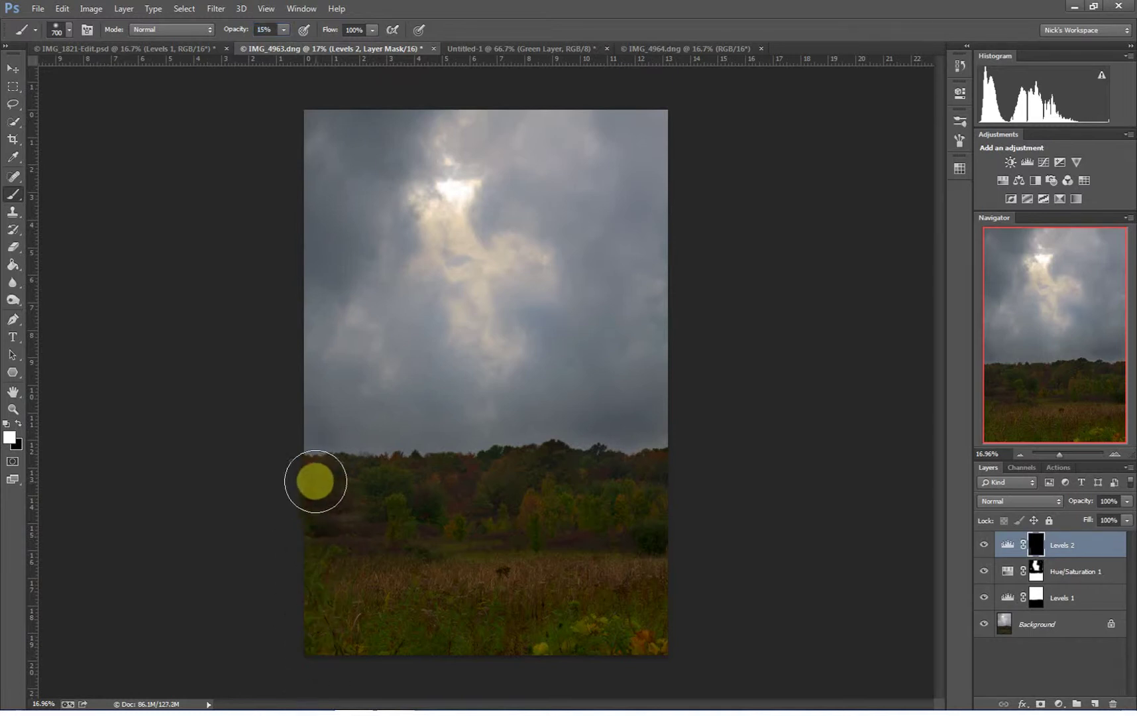
pyautogui.click(314, 484)
pyautogui.moveTo(320, 649)
pyautogui.mouseDown()
pyautogui.moveTo(314, 485)
pyautogui.moveTo(295, 634)
pyautogui.moveTo(528, 632)
pyautogui.moveTo(284, 632)
pyautogui.moveTo(612, 637)
pyautogui.moveTo(259, 637)
pyautogui.moveTo(299, 641)
pyautogui.mouseUp()
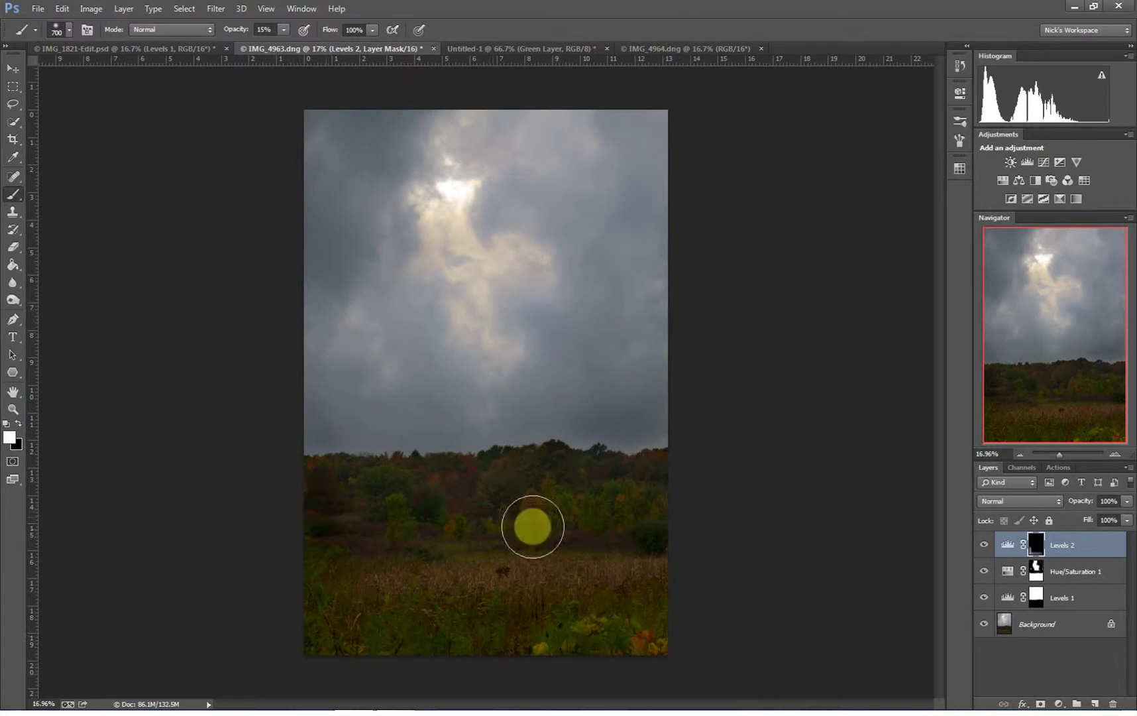
pyautogui.moveTo(634, 489)
pyautogui.mouseDown()
pyautogui.moveTo(630, 637)
pyautogui.moveTo(660, 608)
pyautogui.moveTo(643, 621)
pyautogui.moveTo(408, 651)
pyautogui.moveTo(551, 657)
pyautogui.moveTo(599, 636)
pyautogui.moveTo(365, 635)
pyautogui.moveTo(370, 643)
pyautogui.moveTo(309, 506)
pyautogui.mouseUp()
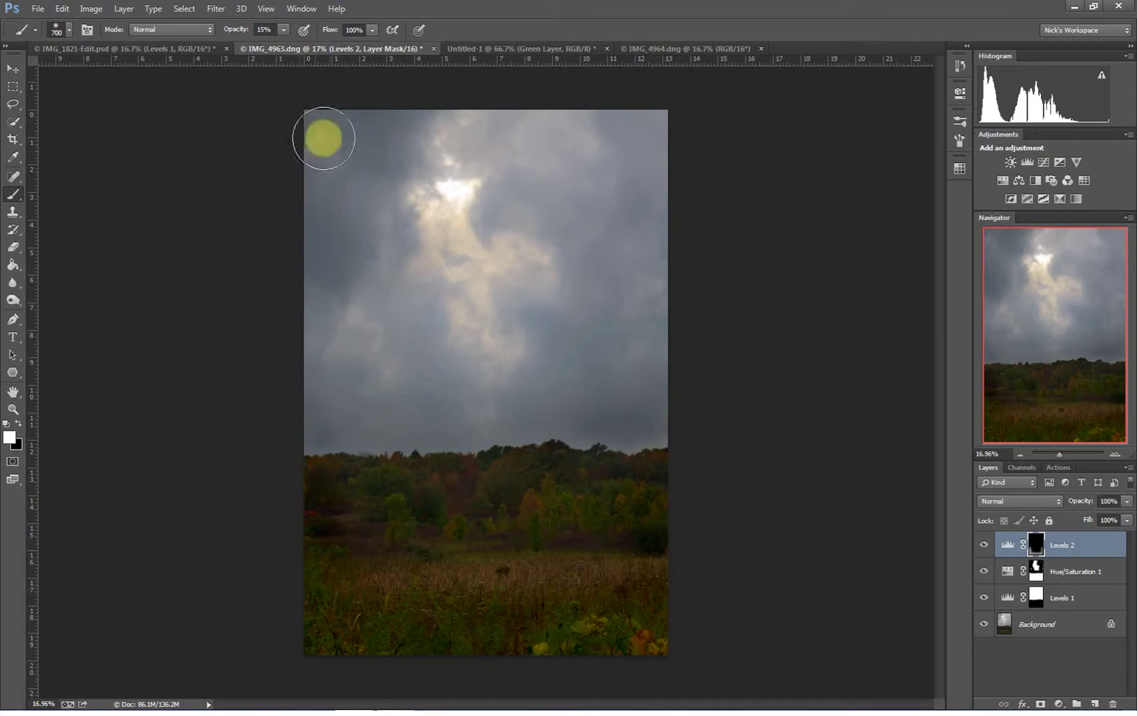
pyautogui.moveTo(331, 125)
pyautogui.mouseDown()
pyautogui.moveTo(318, 345)
pyautogui.moveTo(347, 302)
pyautogui.moveTo(337, 125)
pyautogui.moveTo(325, 114)
pyautogui.moveTo(321, 428)
pyautogui.moveTo(332, 250)
pyautogui.moveTo(318, 158)
pyautogui.moveTo(313, 369)
pyautogui.moveTo(325, 403)
pyautogui.moveTo(316, 203)
pyautogui.moveTo(326, 126)
pyautogui.moveTo(323, 437)
pyautogui.moveTo(322, 244)
pyautogui.mouseUp()
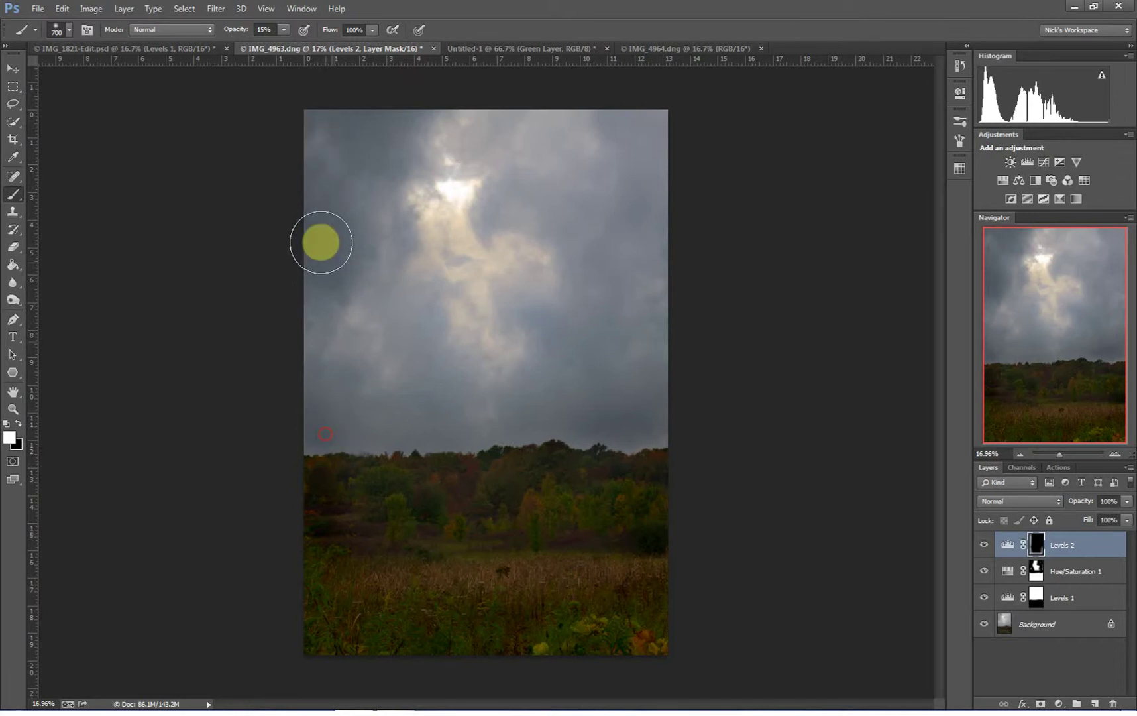
# Step: View the Levels 2 mask on its own in the canvas, return to the photo and clear the selection loaded from the mask
pyautogui.click(1037, 545)
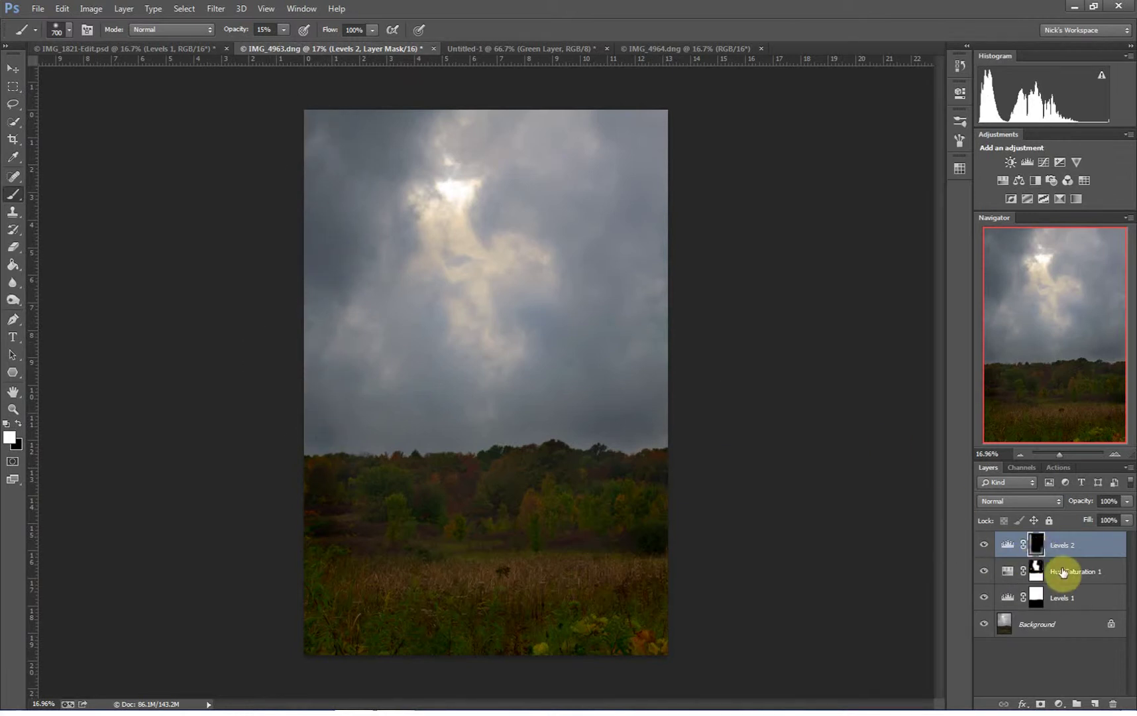
pyautogui.keyDown('ctrl'); pyautogui.click(1036, 545); pyautogui.keyUp('ctrl')
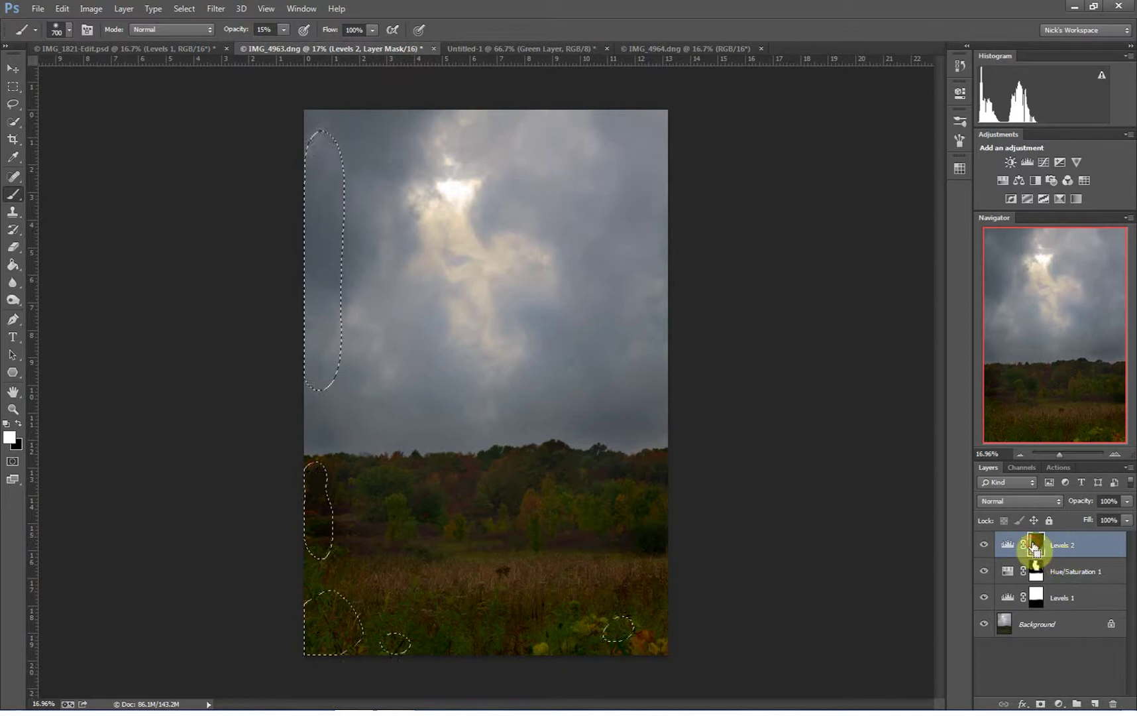
pyautogui.keyDown('alt'); pyautogui.click(1035, 545); pyautogui.keyUp('alt')
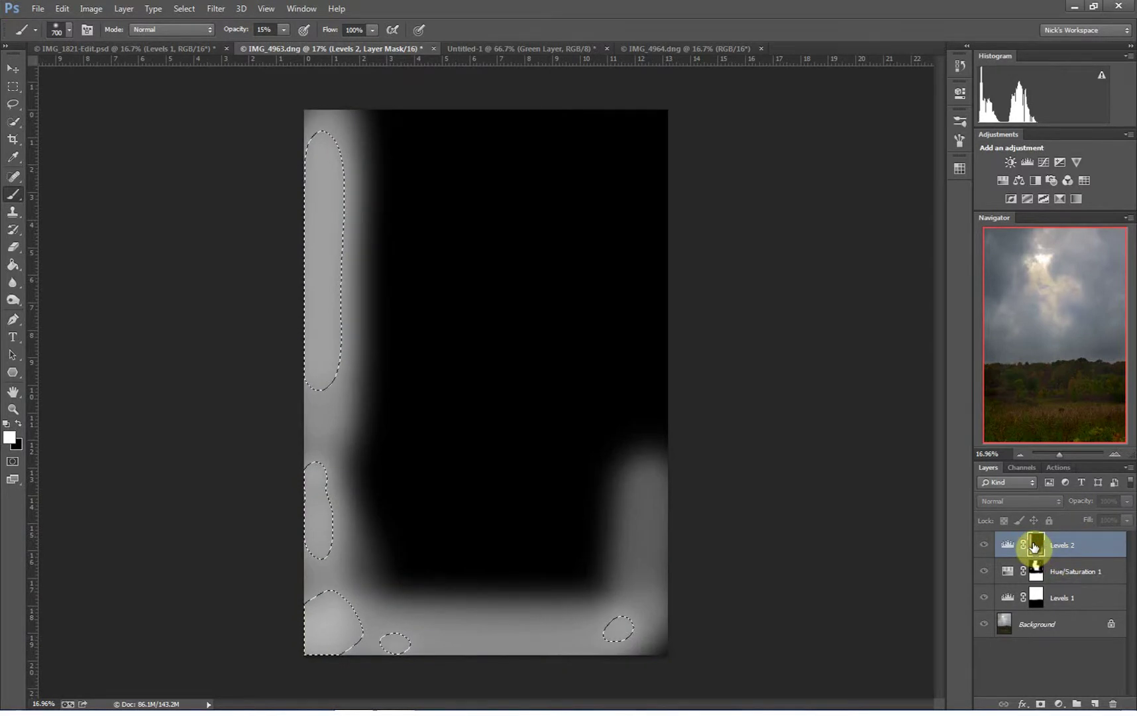
pyautogui.keyDown('alt'); pyautogui.click(1035, 545); pyautogui.keyUp('alt')
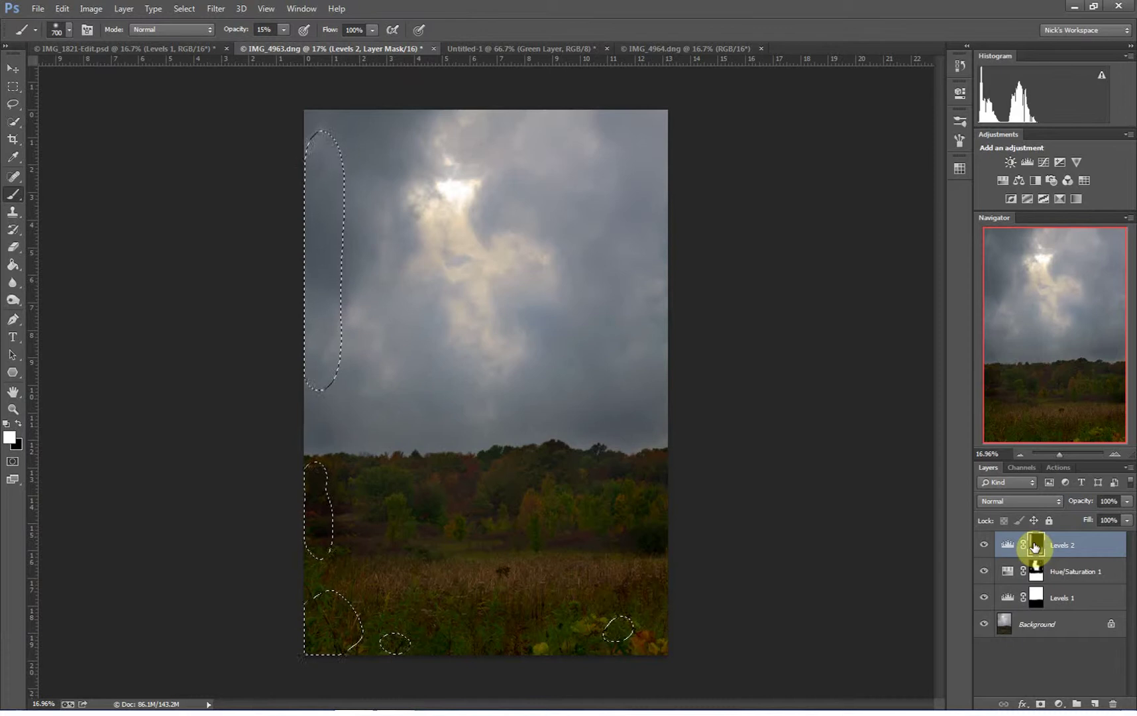
pyautogui.keyDown('alt'); pyautogui.click(1036, 545); pyautogui.keyUp('alt')
pyautogui.keyDown('alt'); pyautogui.click(1036, 545); pyautogui.keyUp('alt')
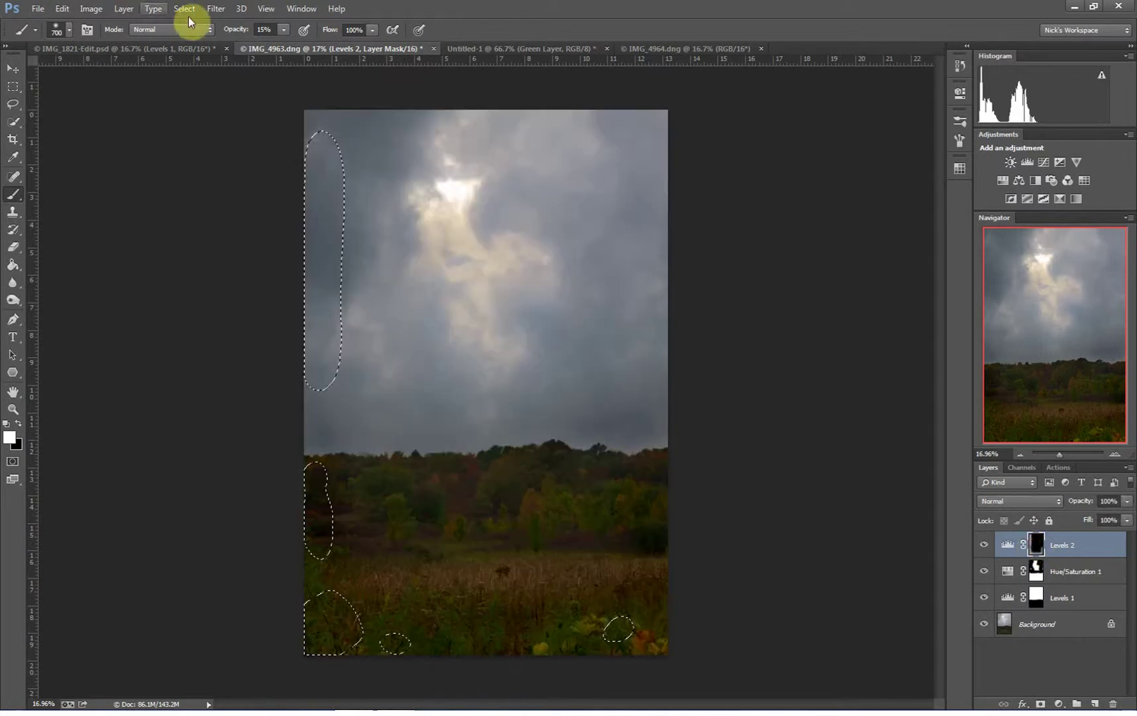
pyautogui.click(185, 8)
pyautogui.click(192, 35)
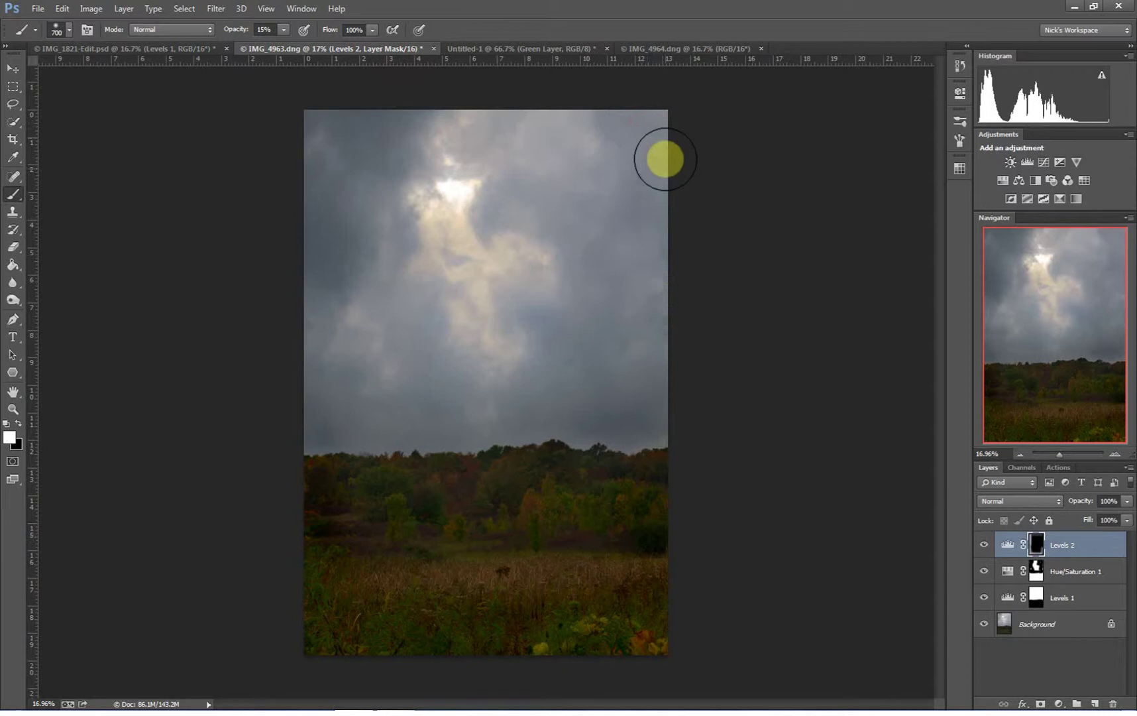
# Step: Continue painting white along the photo's edges on the Levels 2 mask, raising the brush opacity to 28%
pyautogui.moveTo(664, 160); pyautogui.dragTo(499, 180)
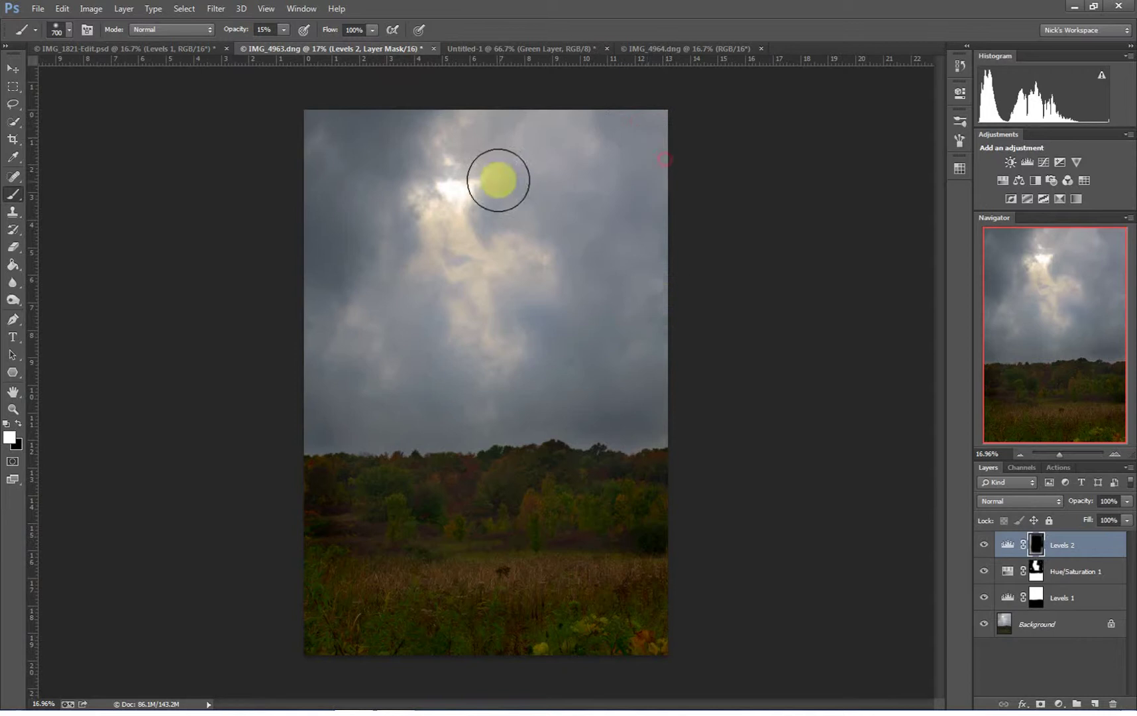
pyautogui.click(285, 30)
pyautogui.moveTo(287, 45); pyautogui.dragTo(296, 45)
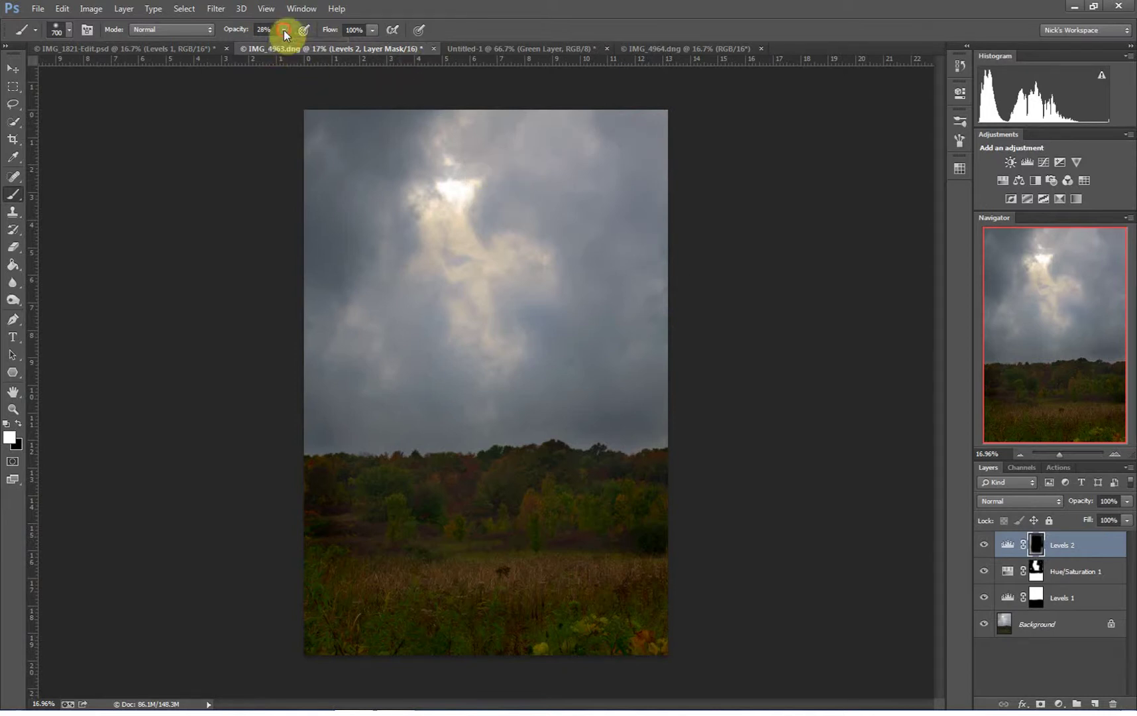
pyautogui.moveTo(662, 128)
pyautogui.mouseDown()
pyautogui.moveTo(658, 404)
pyautogui.moveTo(648, 129)
pyautogui.moveTo(645, 428)
pyautogui.moveTo(649, 147)
pyautogui.moveTo(666, 379)
pyautogui.moveTo(556, 209)
pyautogui.moveTo(570, 302)
pyautogui.moveTo(591, 298)
pyautogui.moveTo(596, 164)
pyautogui.moveTo(654, 136)
pyautogui.moveTo(657, 566)
pyautogui.moveTo(655, 553)
pyautogui.moveTo(640, 574)
pyautogui.moveTo(652, 632)
pyautogui.moveTo(316, 629)
pyautogui.moveTo(376, 627)
pyautogui.moveTo(324, 574)
pyautogui.moveTo(322, 488)
pyautogui.moveTo(319, 591)
pyautogui.moveTo(324, 502)
pyautogui.moveTo(313, 484)
pyautogui.moveTo(313, 567)
pyautogui.moveTo(280, 497)
pyautogui.moveTo(476, 560)
pyautogui.moveTo(655, 485)
pyautogui.moveTo(670, 468)
pyautogui.moveTo(663, 551)
pyautogui.moveTo(644, 538)
pyautogui.moveTo(633, 460)
pyautogui.moveTo(644, 524)
pyautogui.moveTo(649, 470)
pyautogui.moveTo(655, 592)
pyautogui.moveTo(637, 571)
pyautogui.moveTo(647, 573)
pyautogui.moveTo(650, 537)
pyautogui.moveTo(548, 576)
pyautogui.moveTo(300, 479)
pyautogui.moveTo(305, 596)
pyautogui.mouseUp()
pyautogui.press('x')
pyautogui.click(314, 484)
pyautogui.press('x')
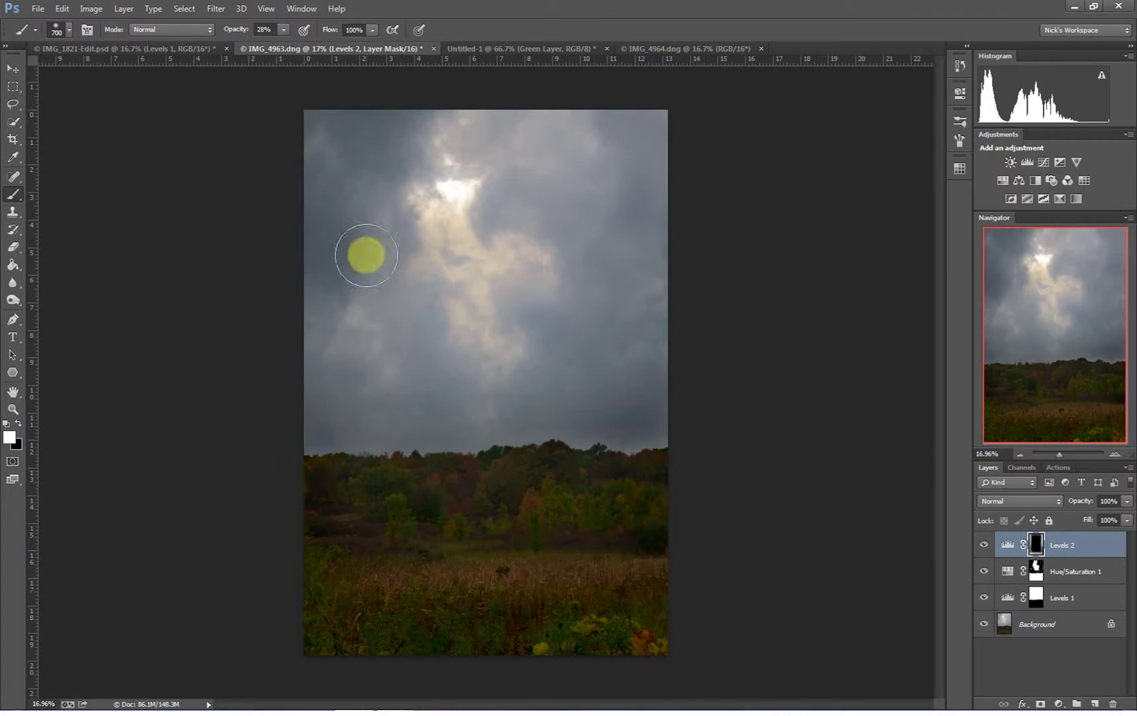
# Step: Toggle the Levels 2 layer's visibility repeatedly to compare the photo with and without the darkened edges, leaving it shown
pyautogui.click(984, 542)
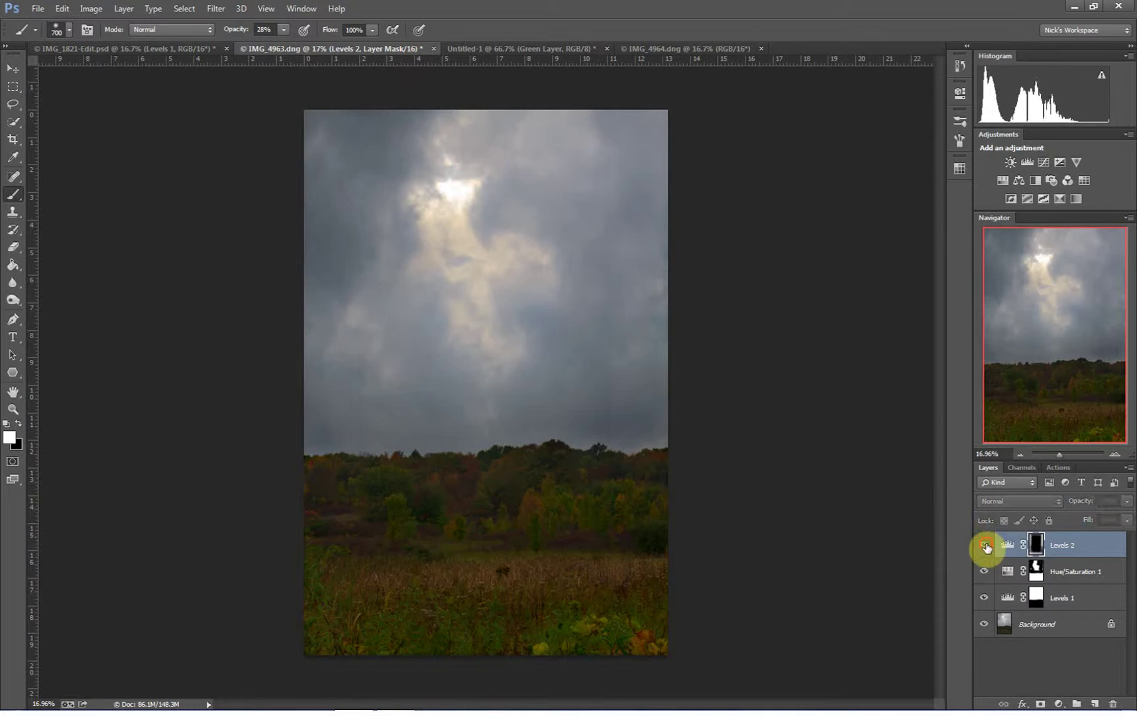
pyautogui.click(986, 544)
pyautogui.click(986, 545)
pyautogui.click(986, 545)
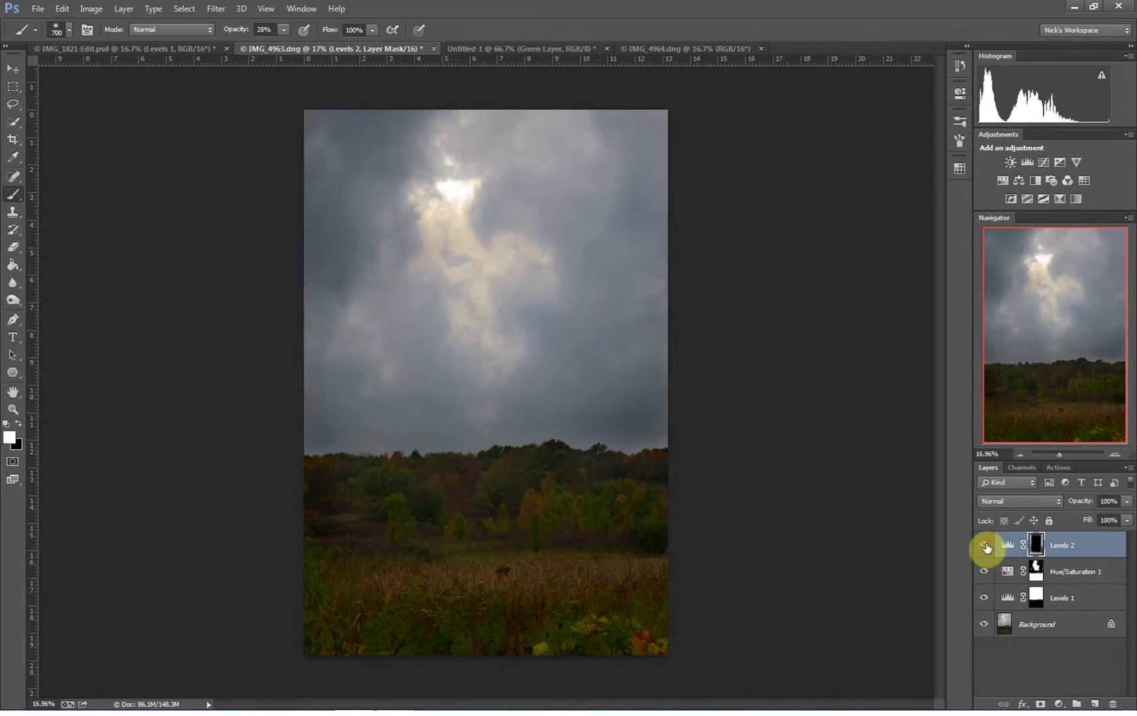
pyautogui.click(986, 545)
pyautogui.click(985, 545)
# Step: Review the brush's hardness, opacity and flow settings, trying a flow of 30% and restoring it to 100%
pyautogui.click(71, 27)
pyautogui.click(79, 106)
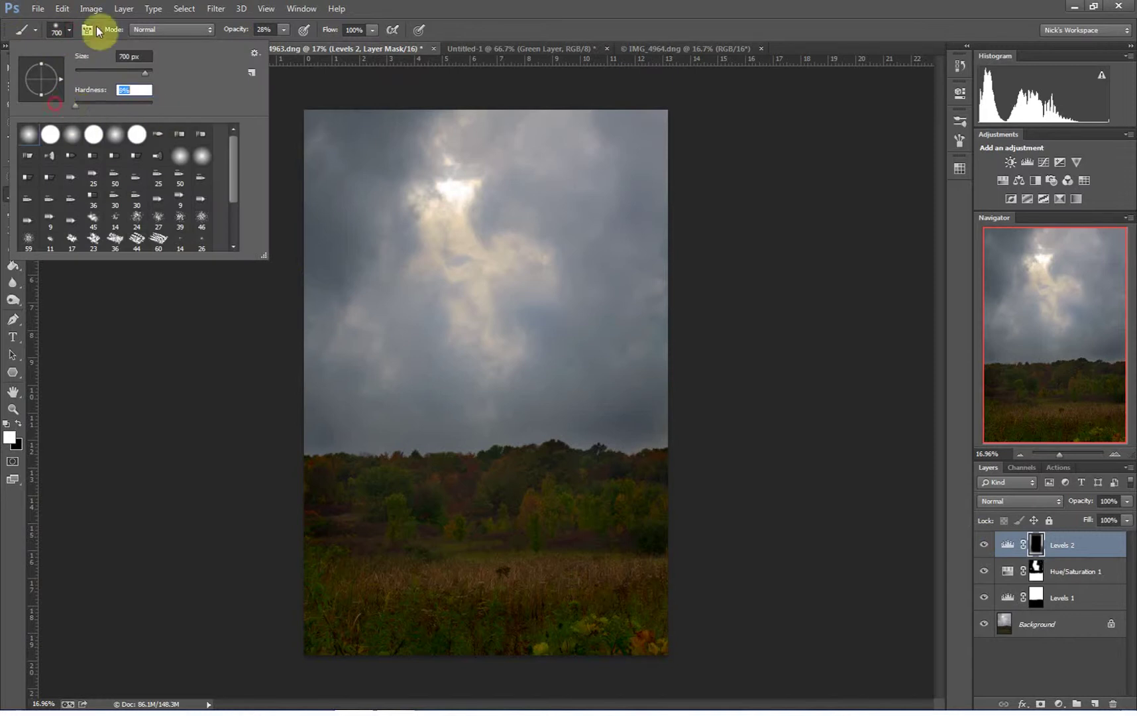
pyautogui.click(70, 30)
pyautogui.click(285, 29)
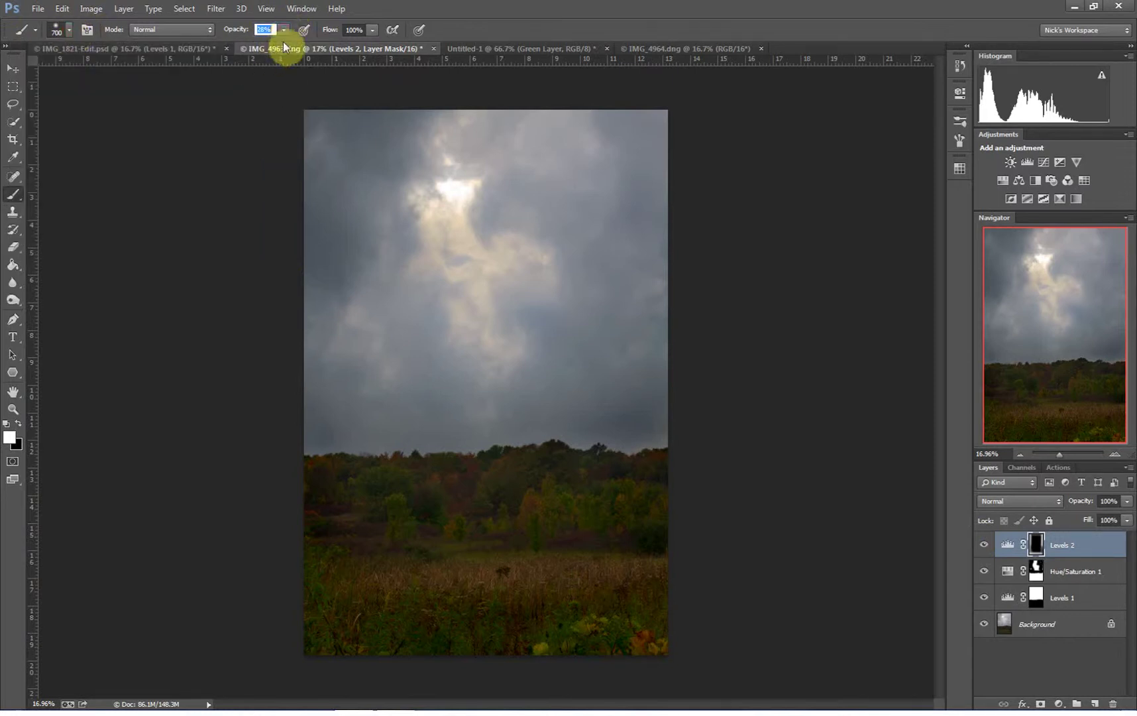
pyautogui.click(373, 31)
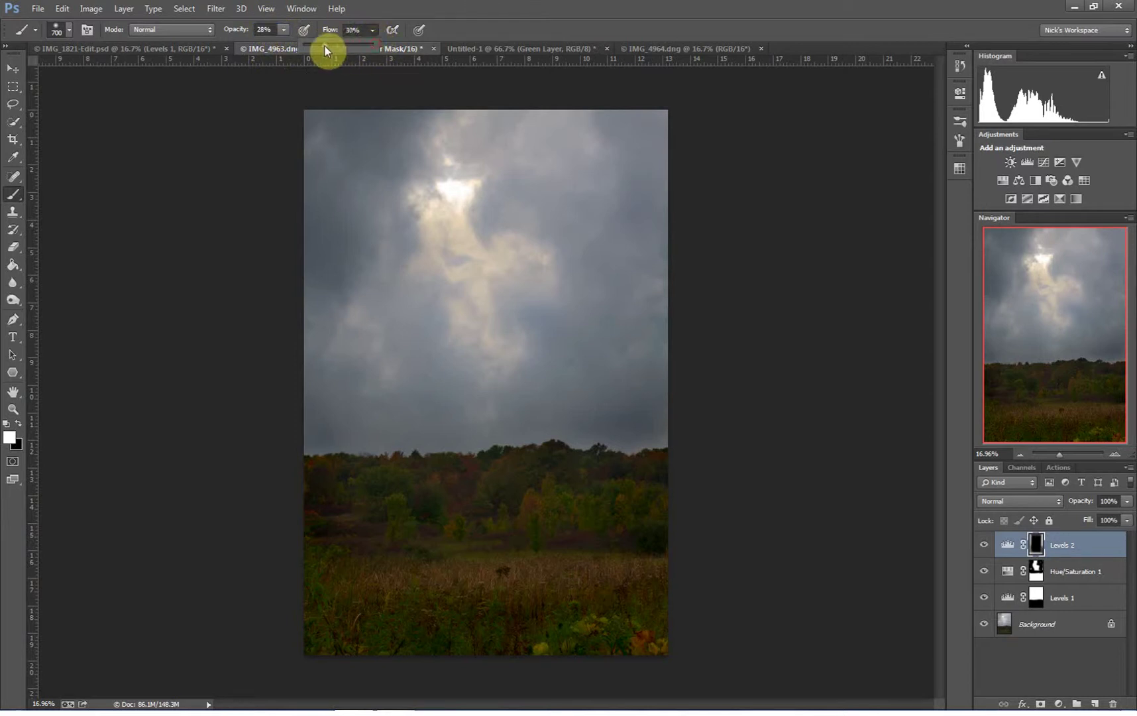
pyautogui.click(374, 30)
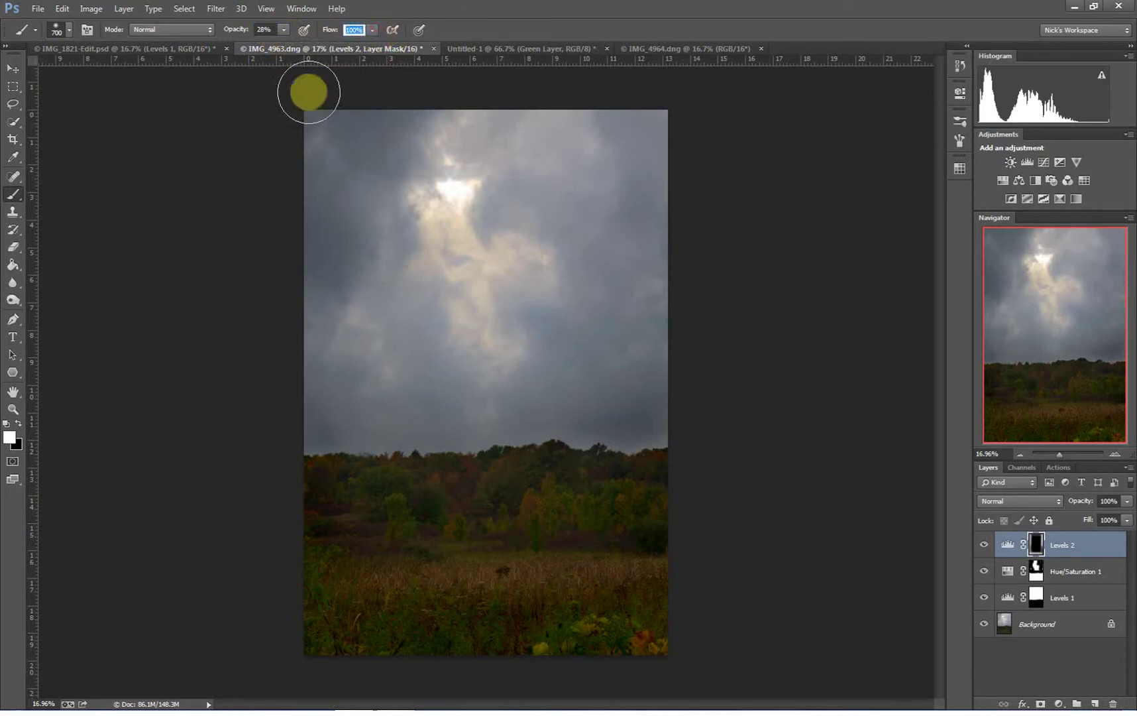